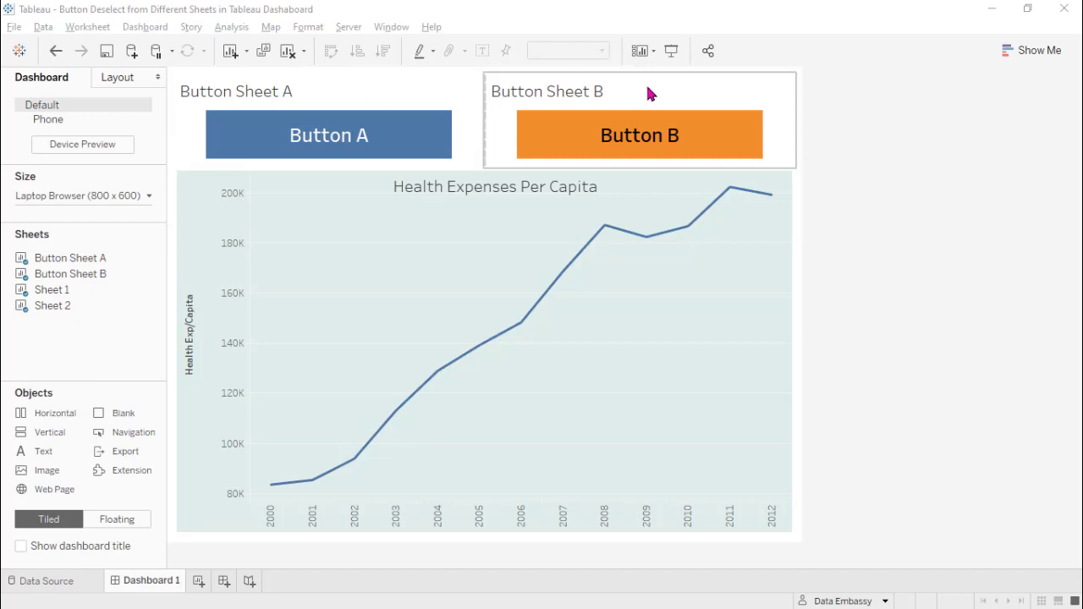
Test the buttons: Button B shows Sales Per Quarter, Button A restores Health Expenses Per Capita
left_click(329, 138)
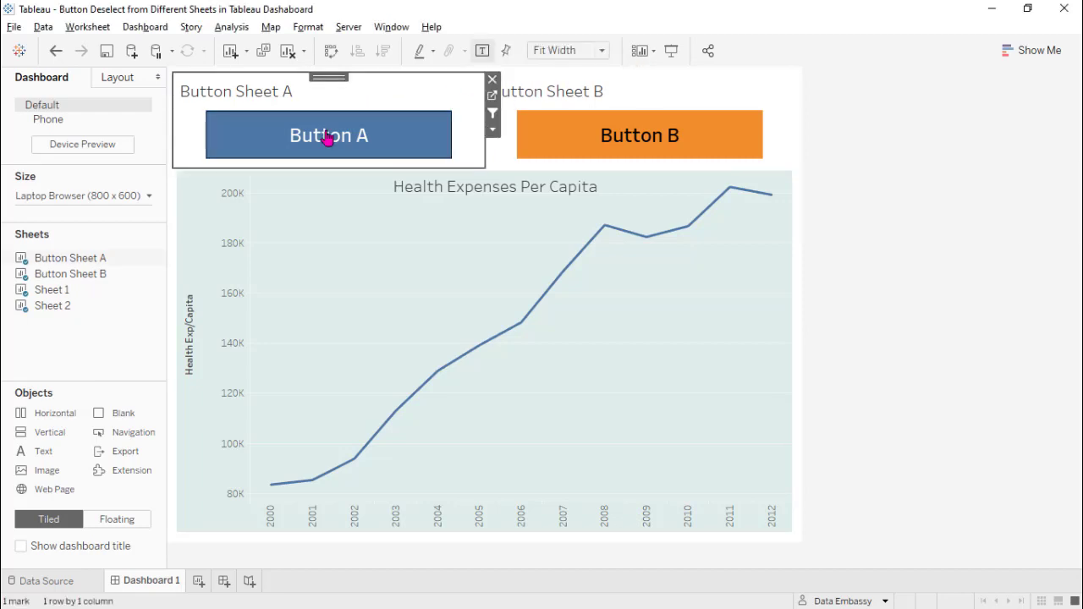
left_click(328, 138)
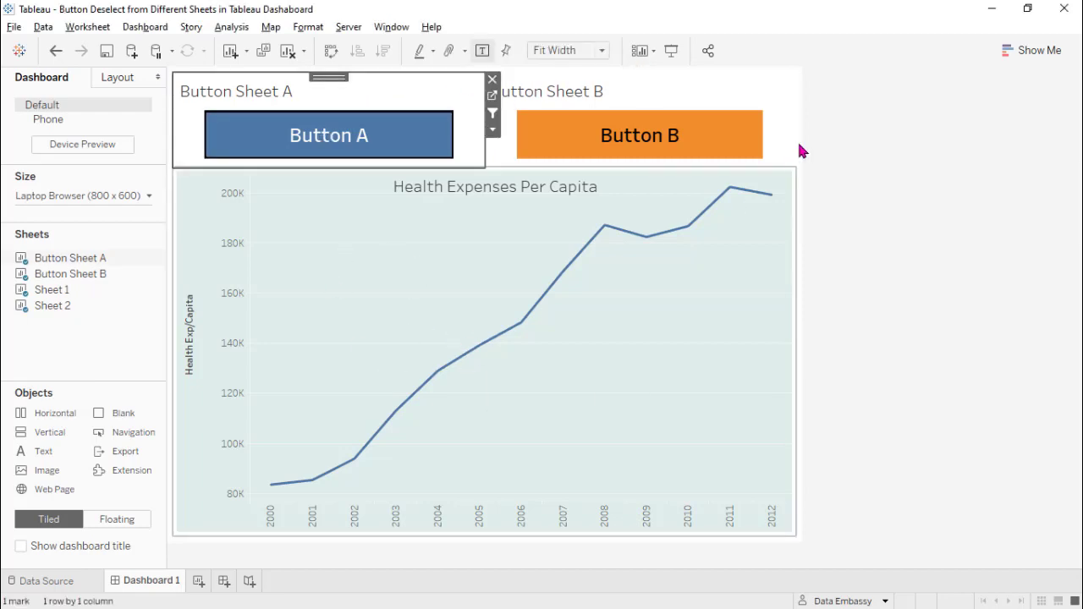
left_click(637, 137)
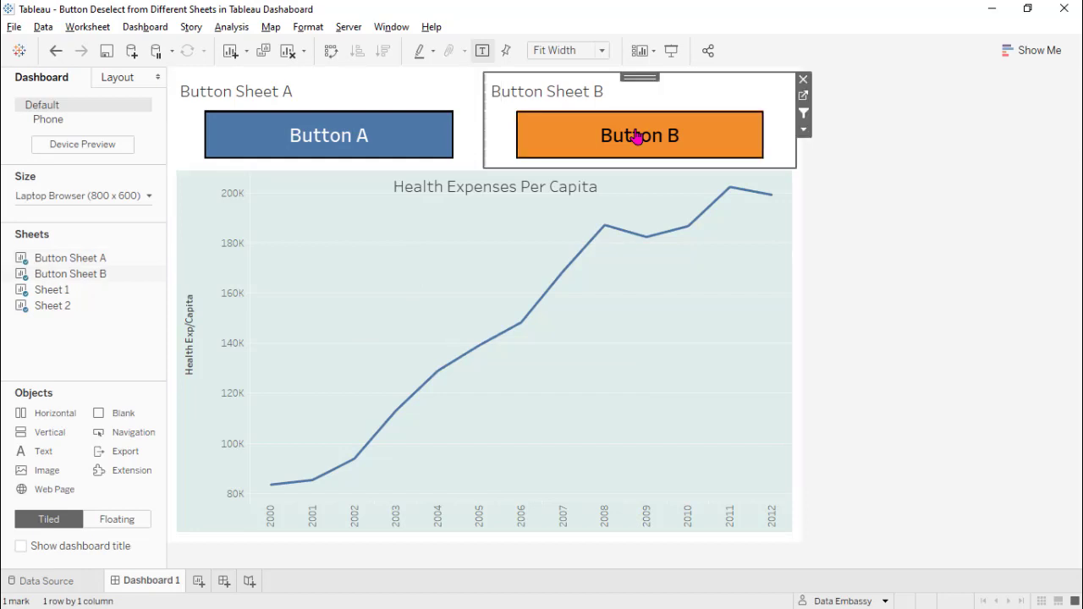
left_click(637, 137)
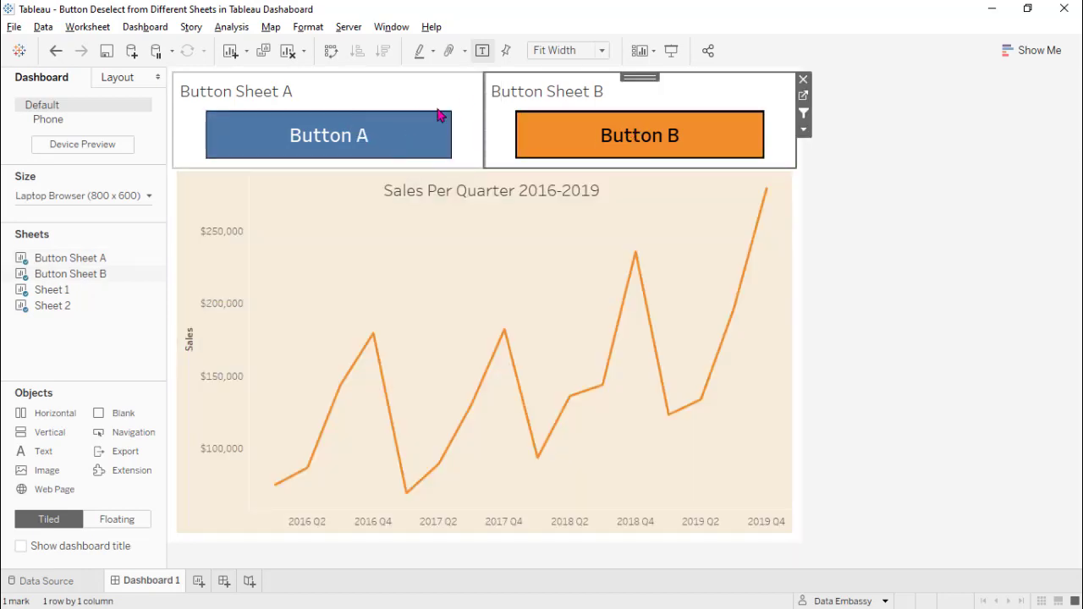
left_click(355, 135)
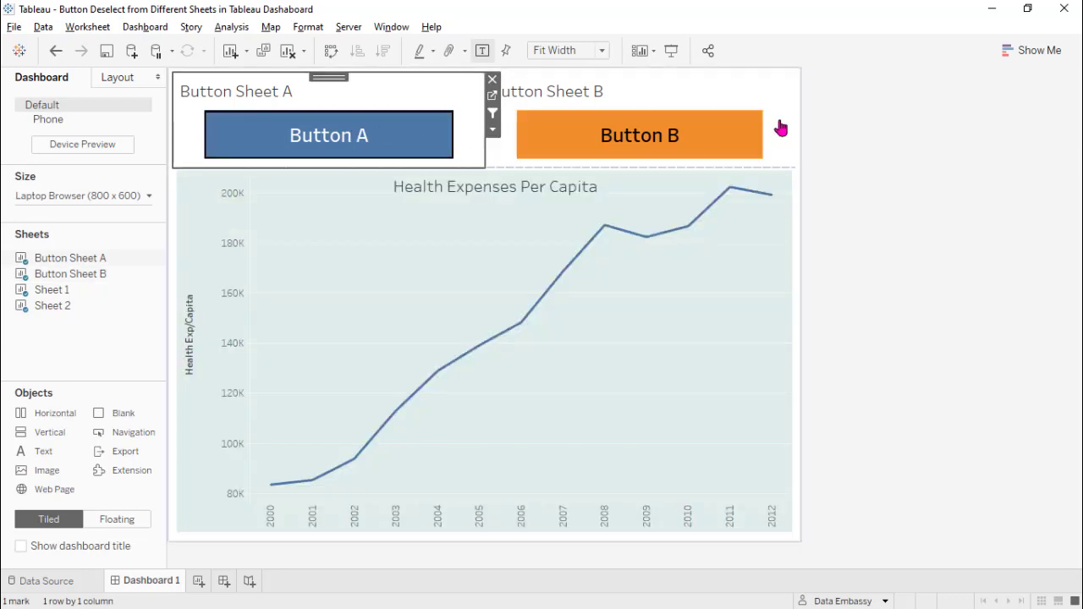
left_click(844, 263)
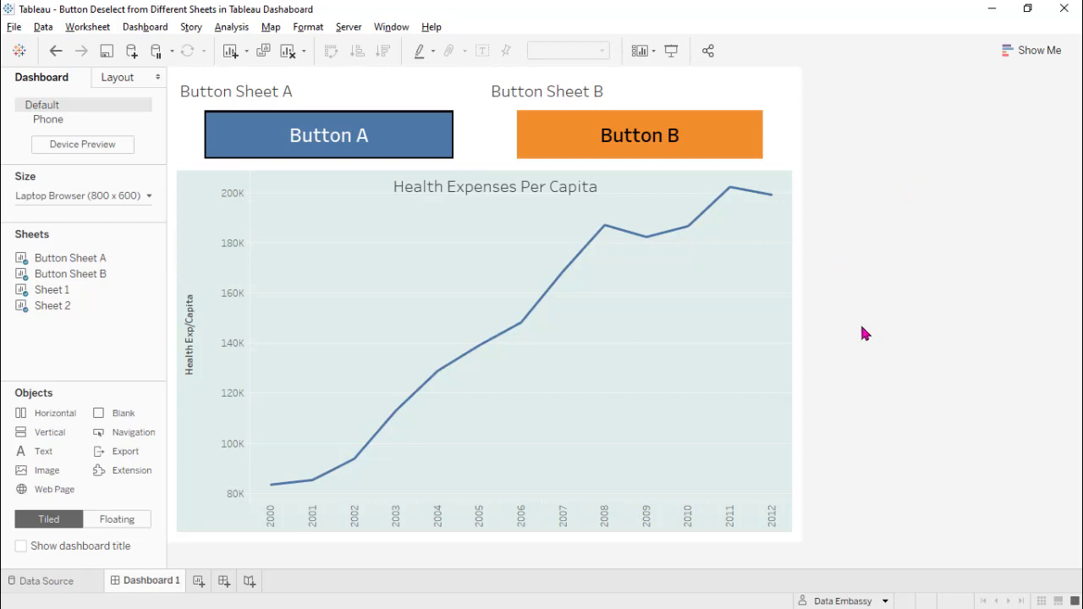
Remove the Filter1 and Filter2 actions from the Dashboard Actions list
left_click(145, 27)
left_click(169, 231)
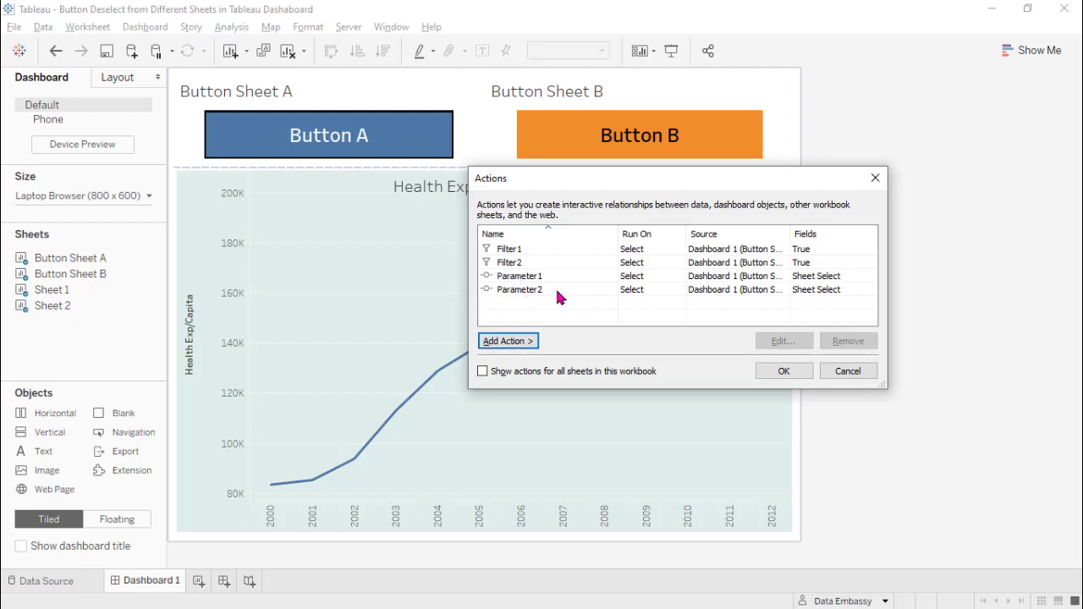
left_click(534, 247)
left_click(849, 340)
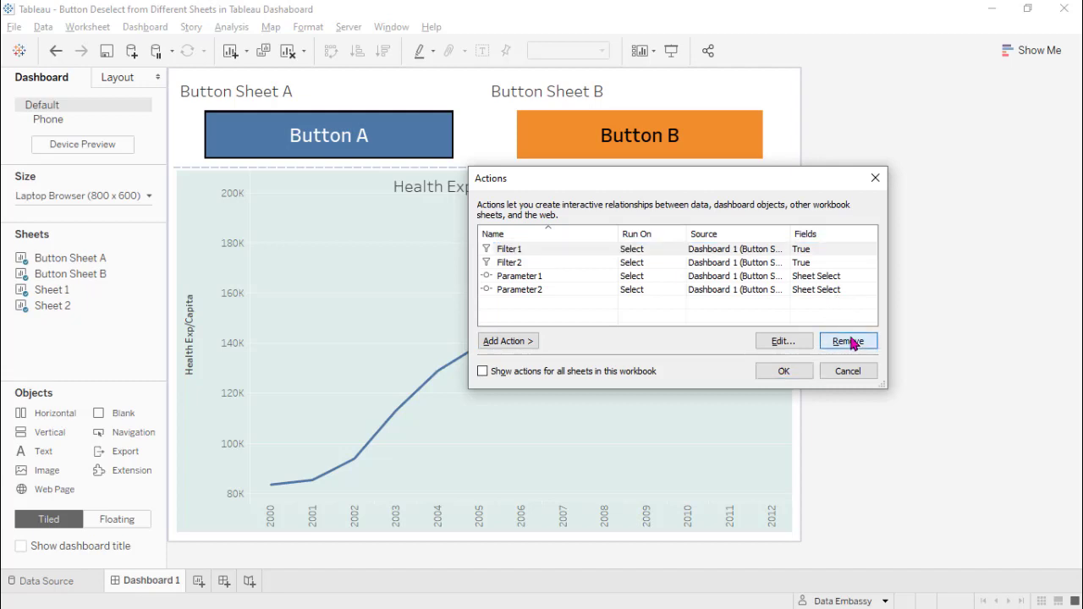
left_click(727, 249)
left_click(848, 340)
Remove the Parameter1 and Parameter2 actions, close the dialog, and go to Button Sheet A
left_click(629, 252)
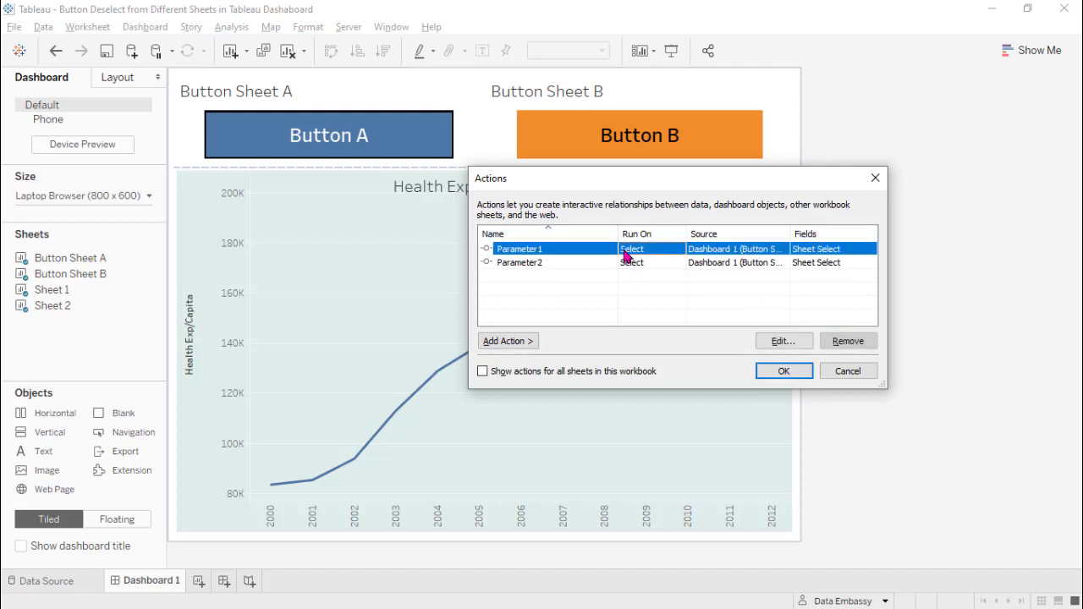
left_click(849, 341)
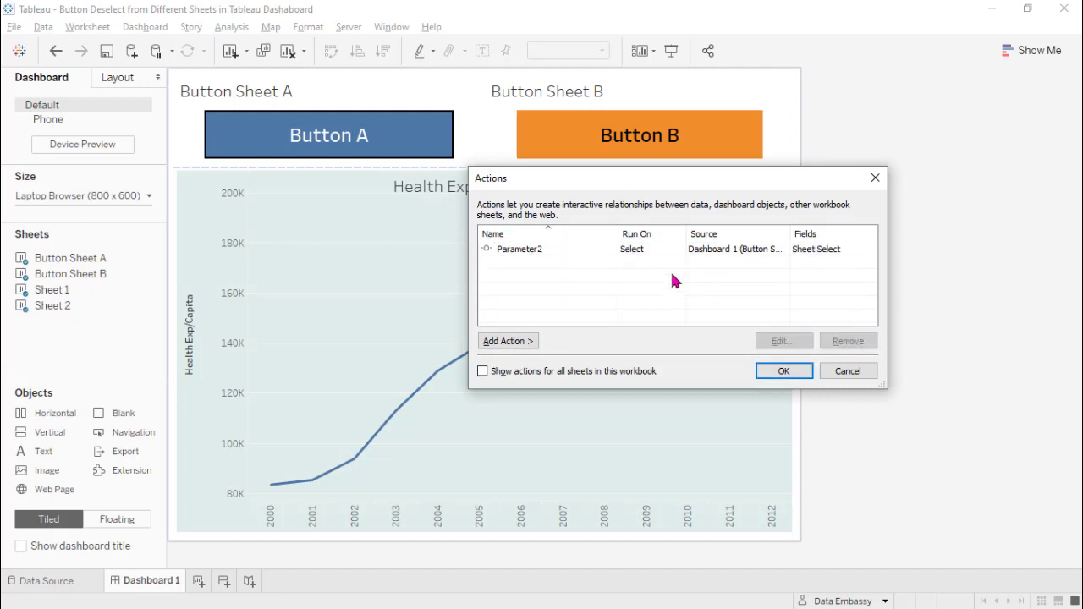
left_click(629, 251)
left_click(849, 340)
key("Return")
left_click(492, 100)
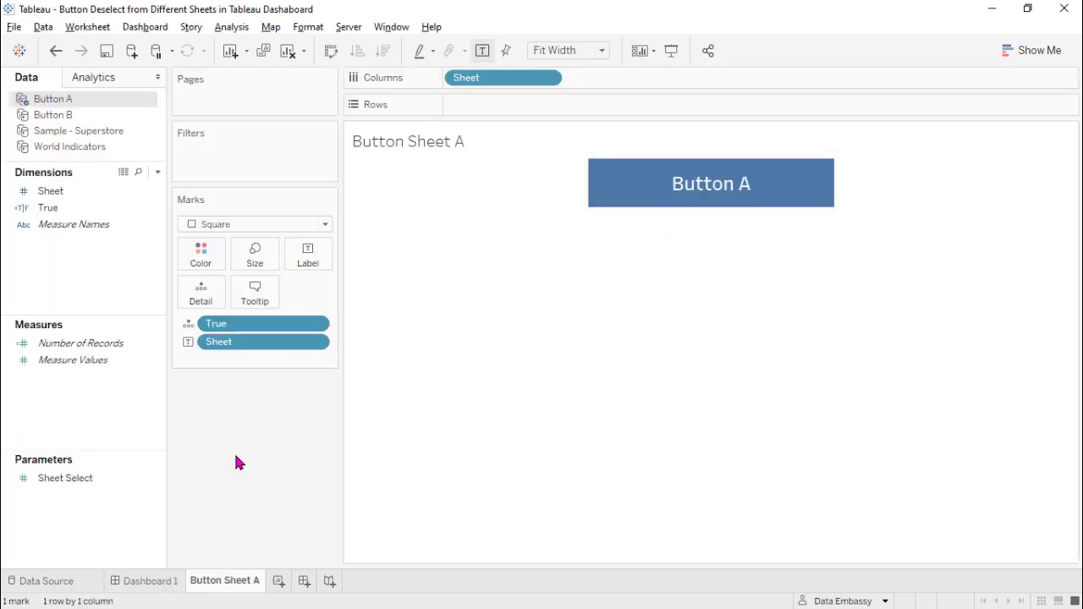
right_click(99, 104)
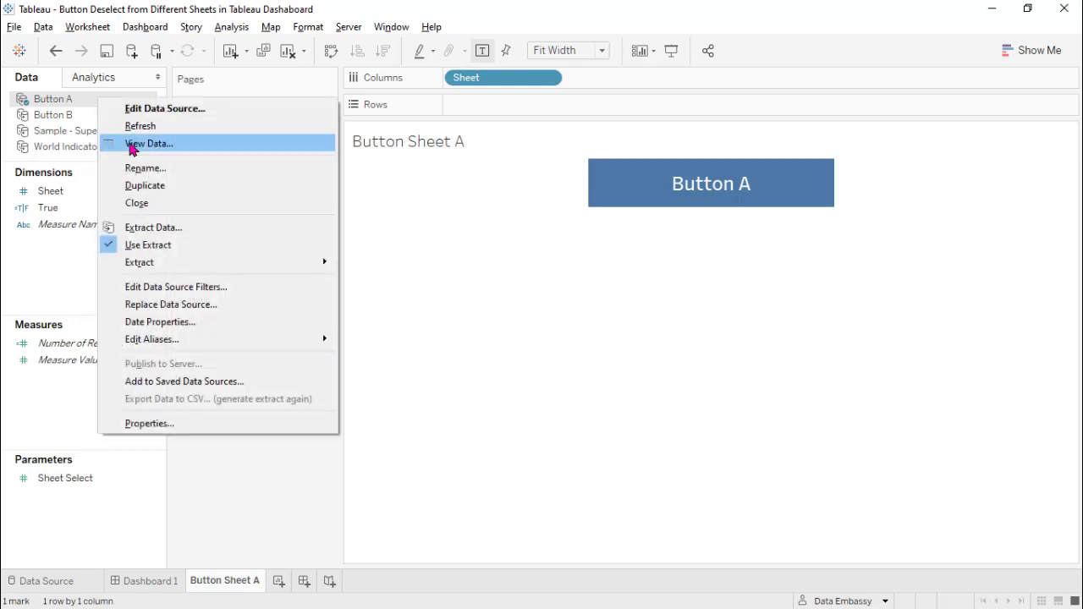
left_click(132, 143)
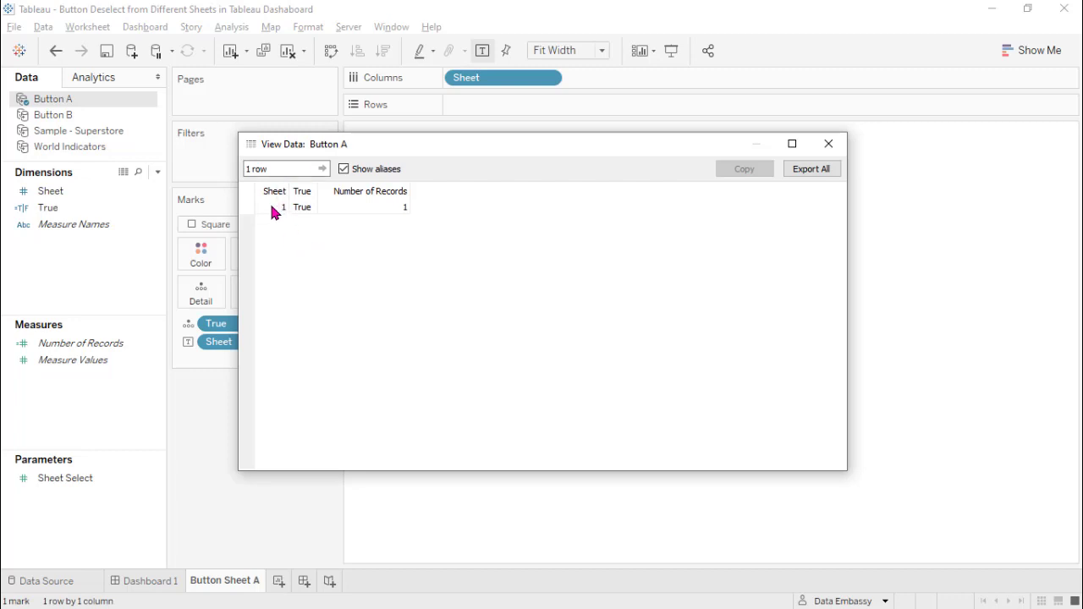
left_click(73, 209)
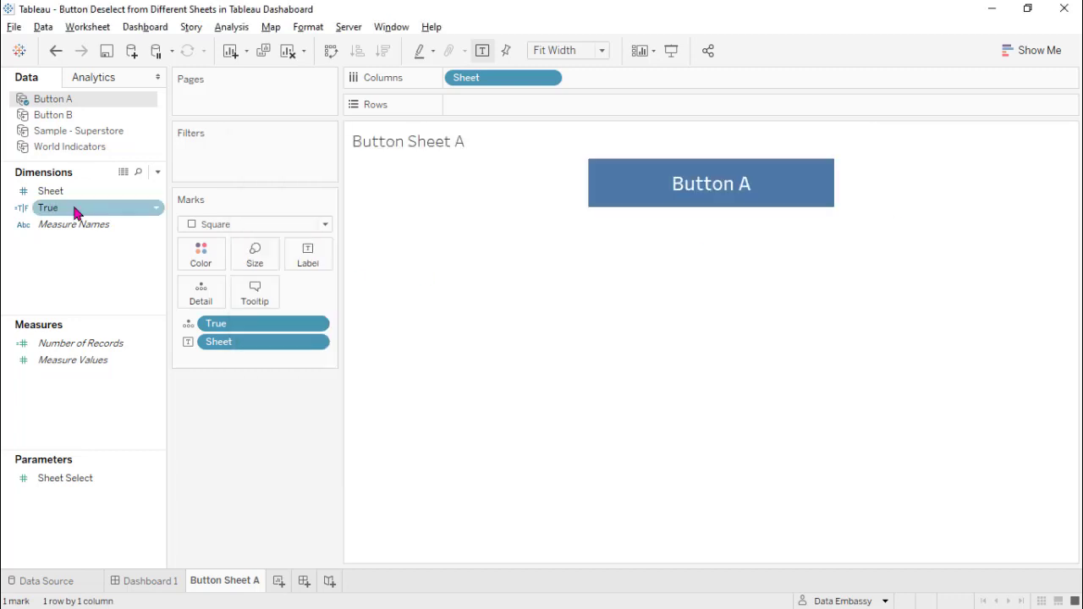
right_click(97, 213)
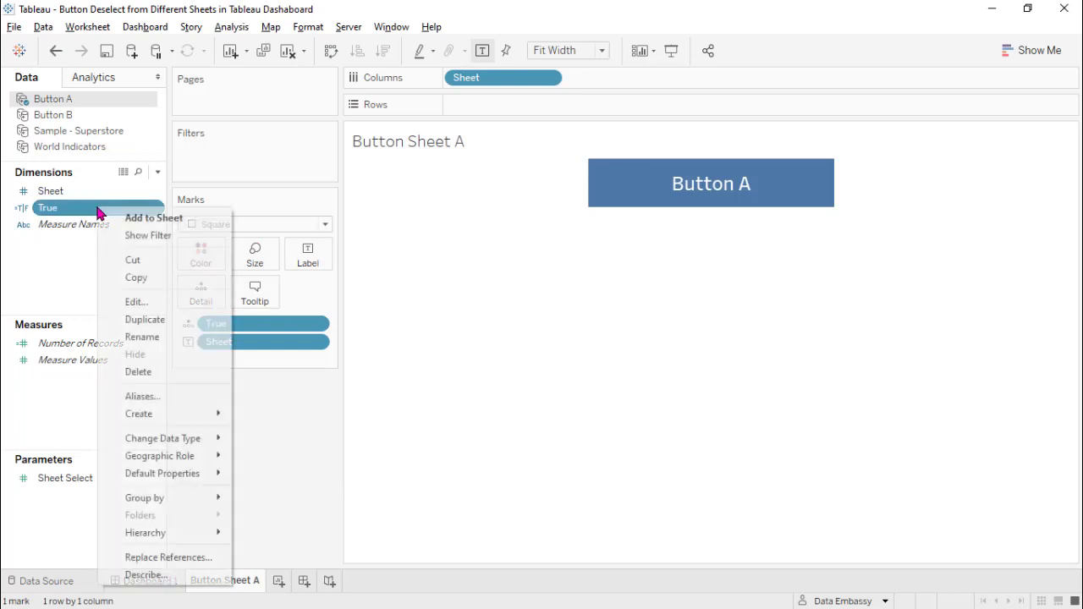
left_click(142, 305)
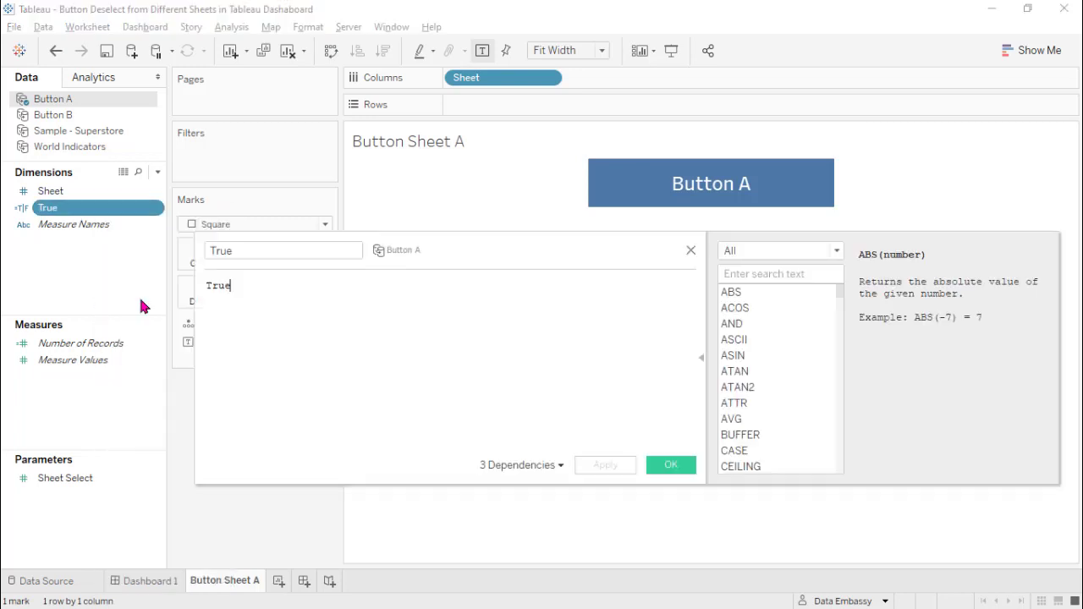
left_click(256, 249)
left_click(280, 285)
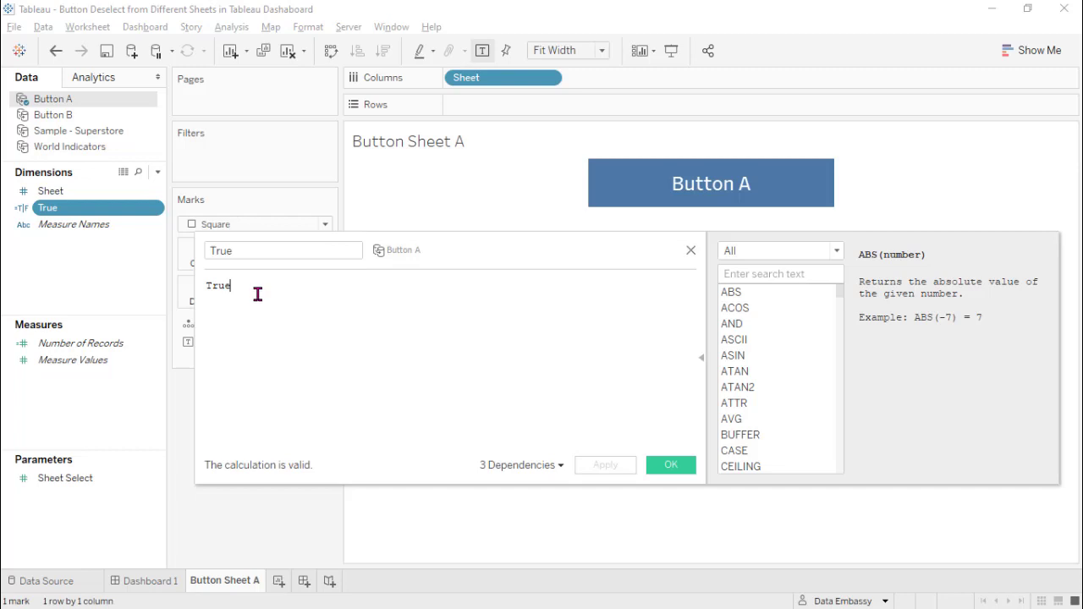
key("Return")
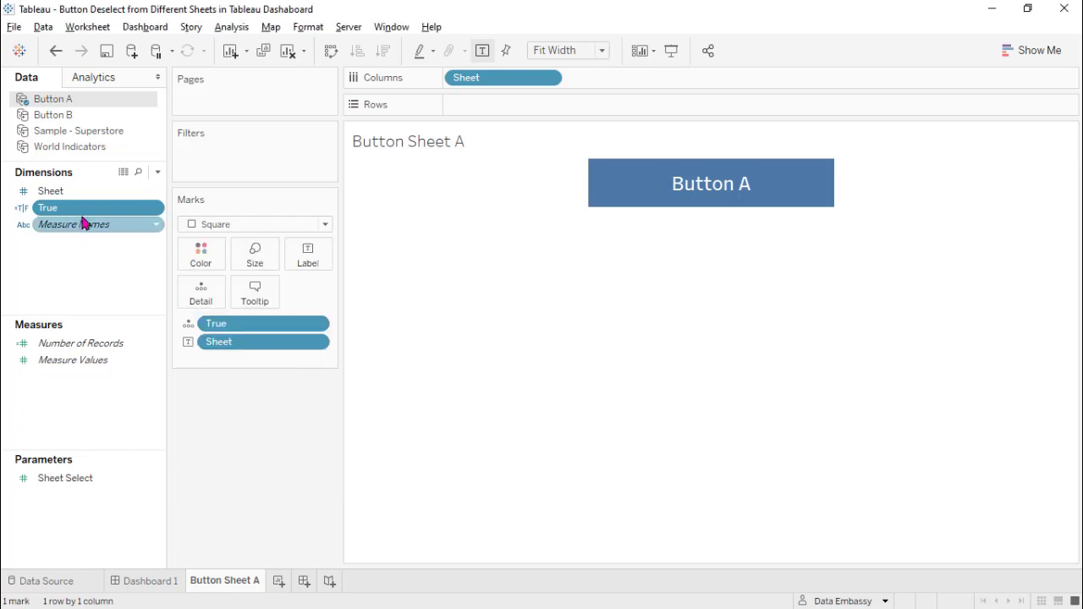
left_click_drag(84, 210, 213, 292)
left_click_drag(258, 342, 237, 440)
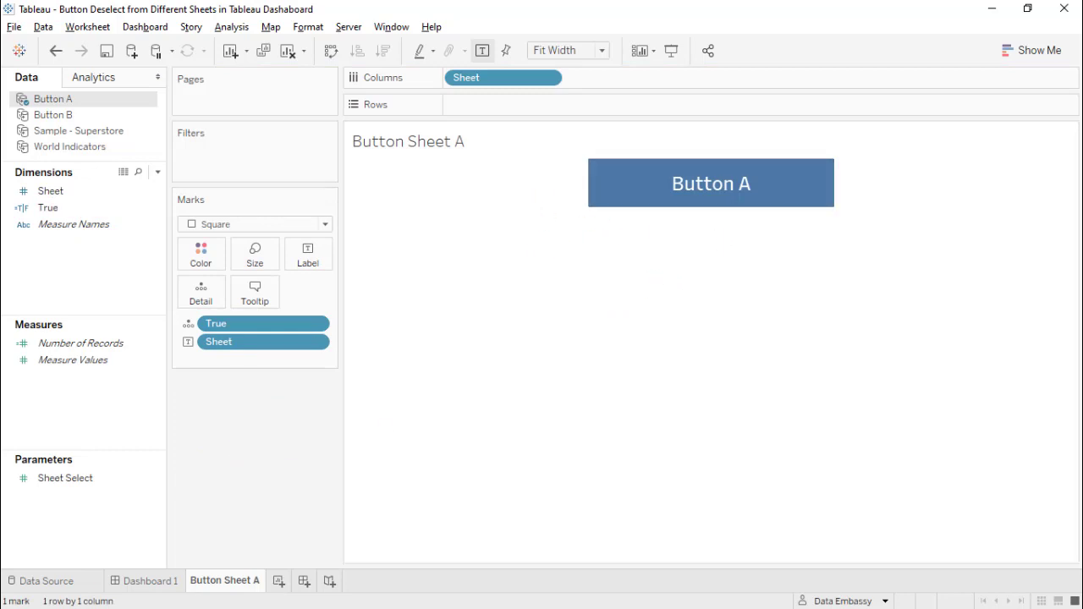
Unhide all hidden sheets and switch to the Button Sheet B worksheet
right_click(147, 583)
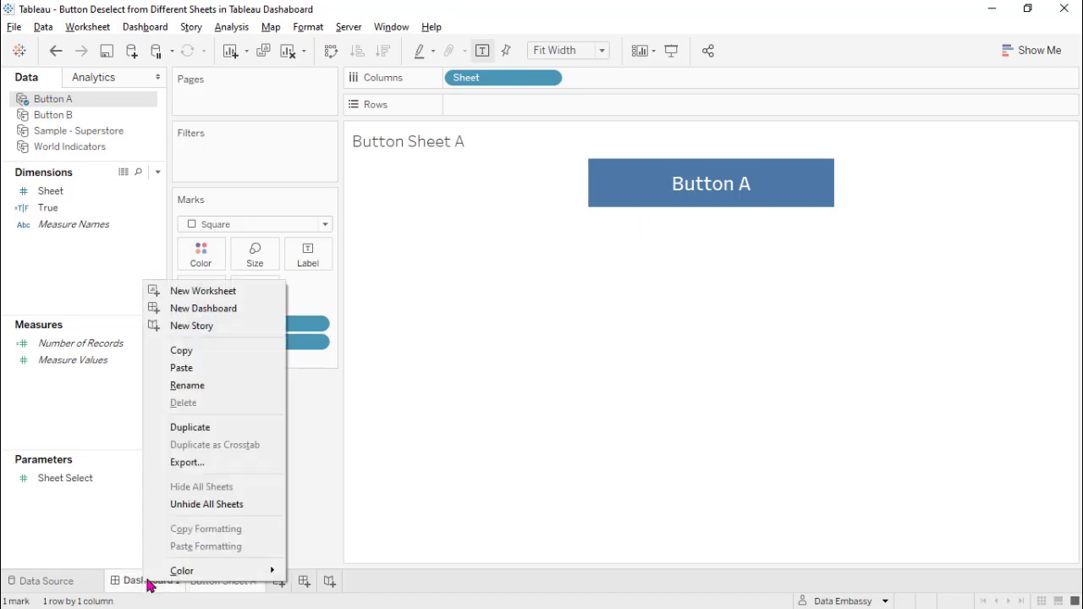
left_click(186, 504)
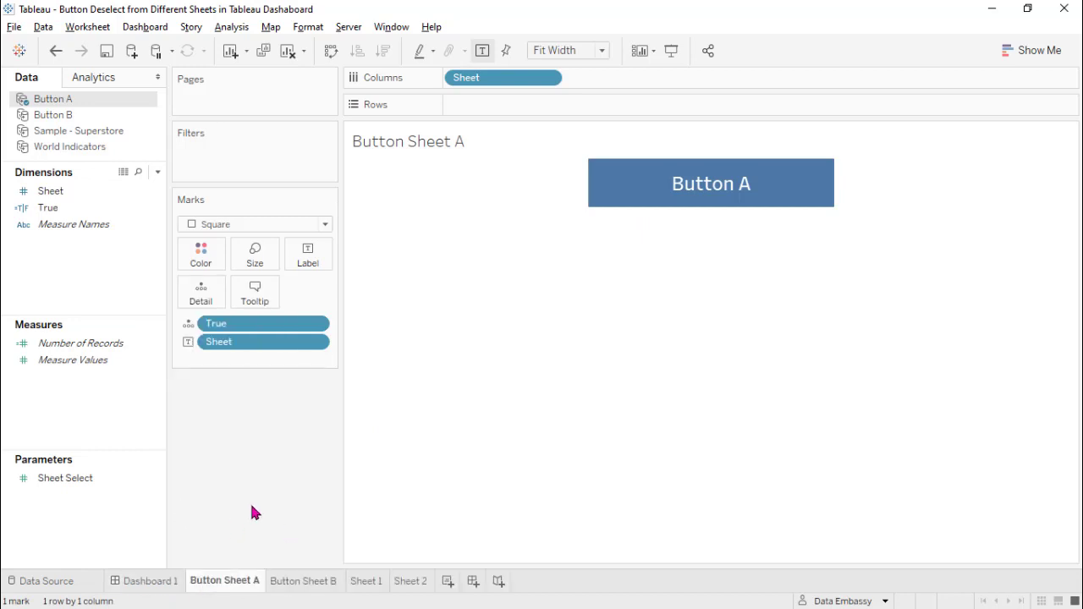
left_click(296, 583)
Inspect the underlying rows of the Button B data source, then close the view
right_click(80, 114)
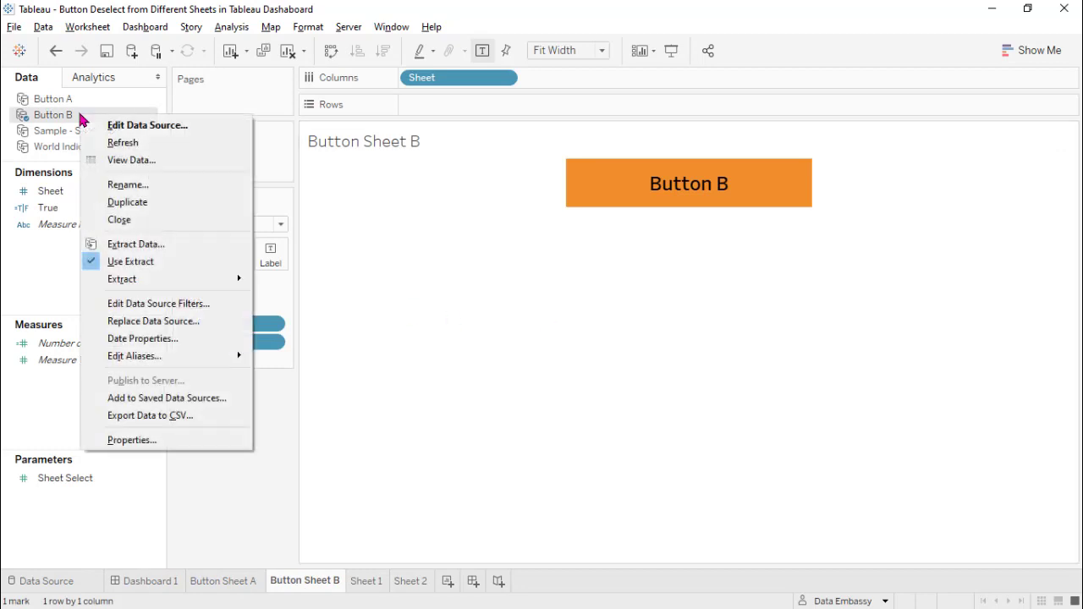
left_click(118, 160)
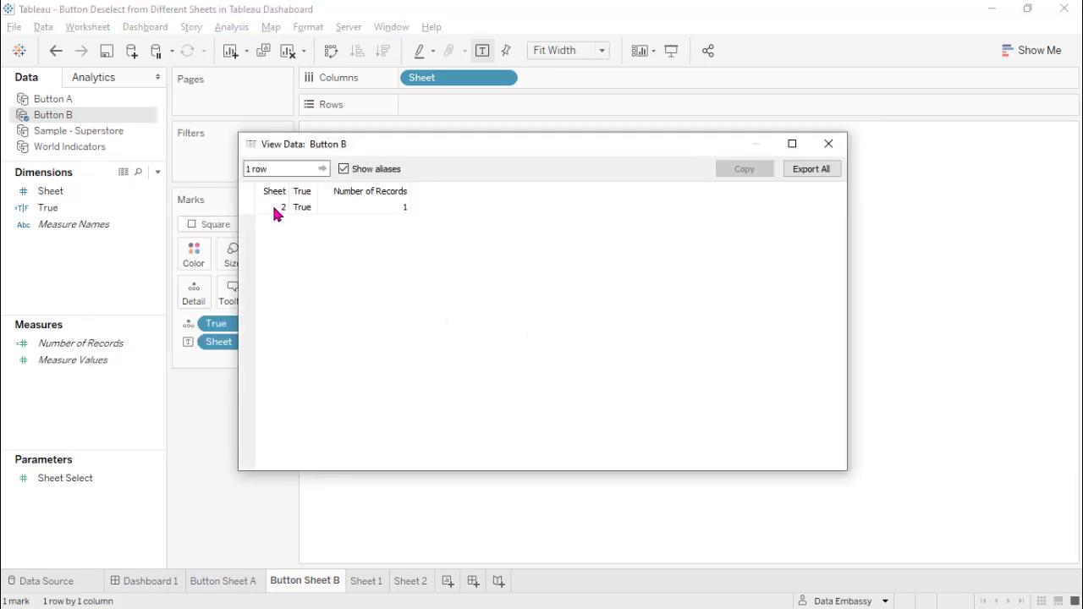
left_click(828, 144)
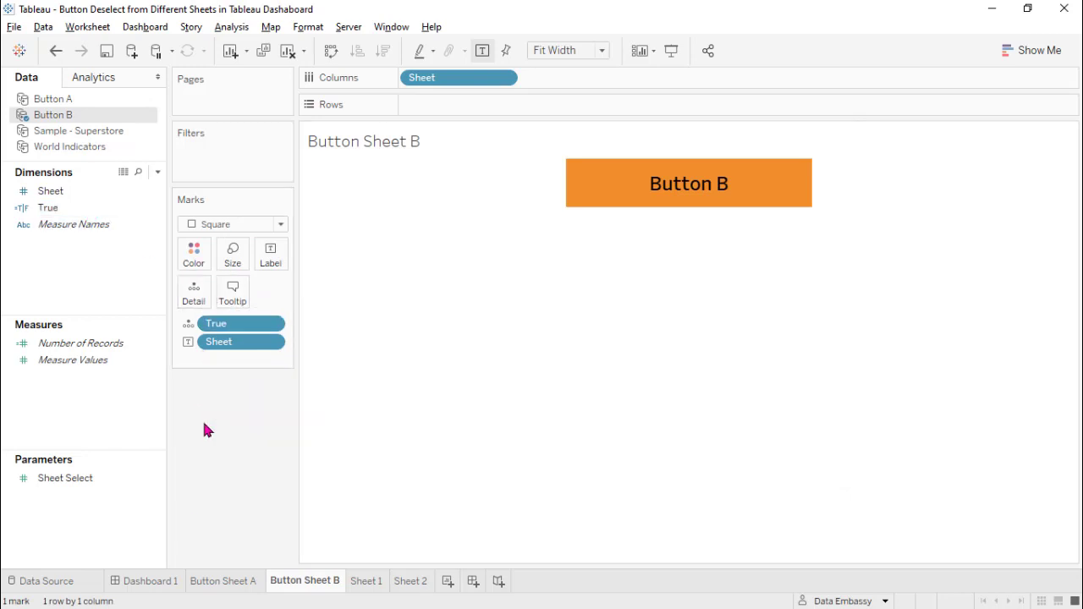
Review the Sheet Select parameter as an Integer list: 1 = Sheet 1, 2 = Sheet 2
right_click(100, 488)
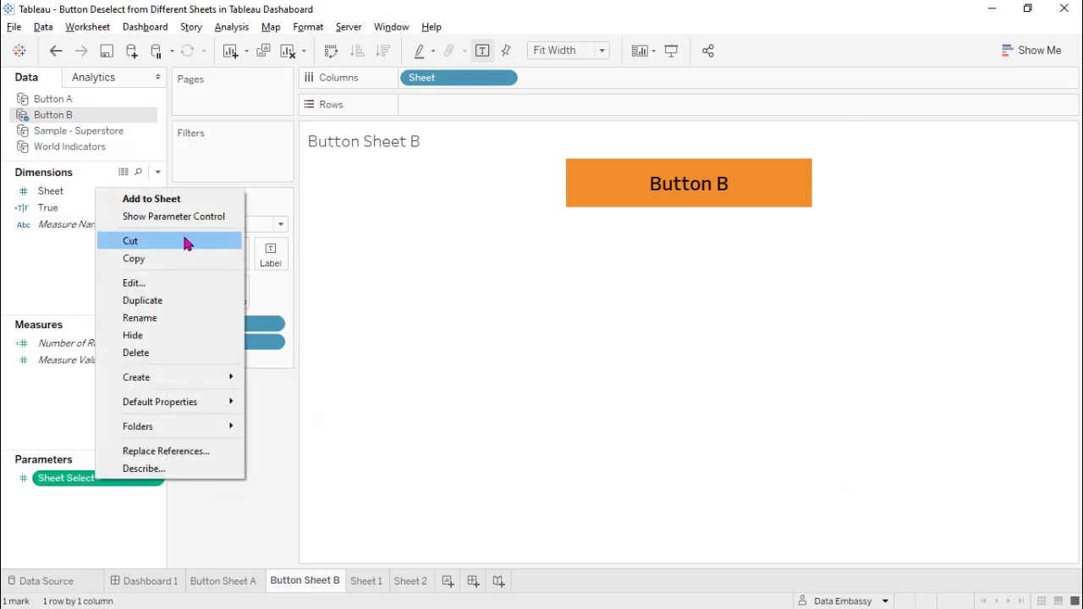
left_click(136, 282)
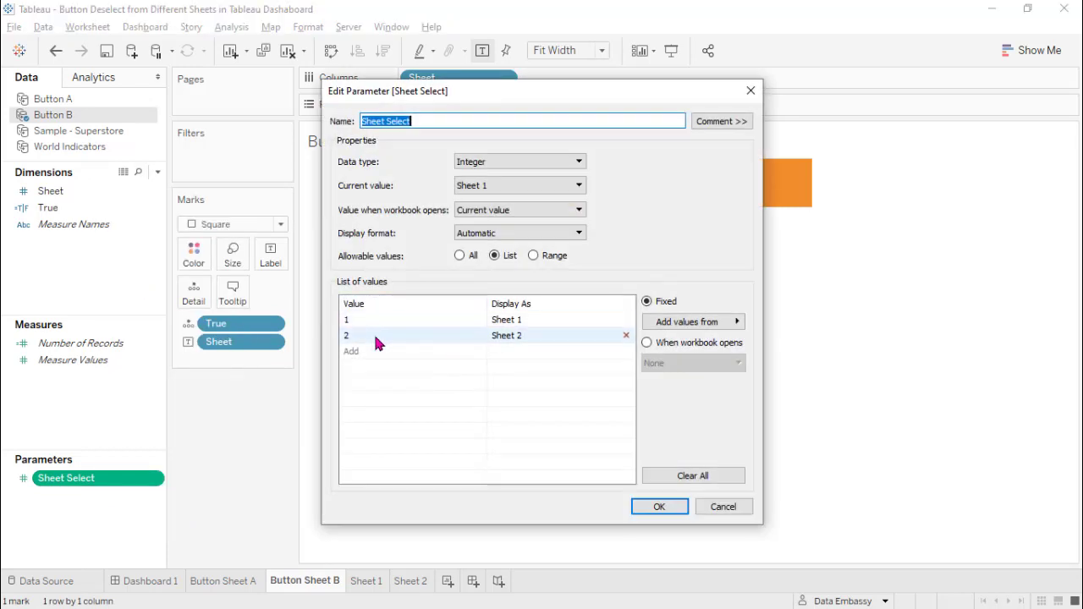
key("Escape")
On Sheet 1, check the Sheet1 Select formula is [Sheet Select]=1 and close it unchanged
left_click(369, 582)
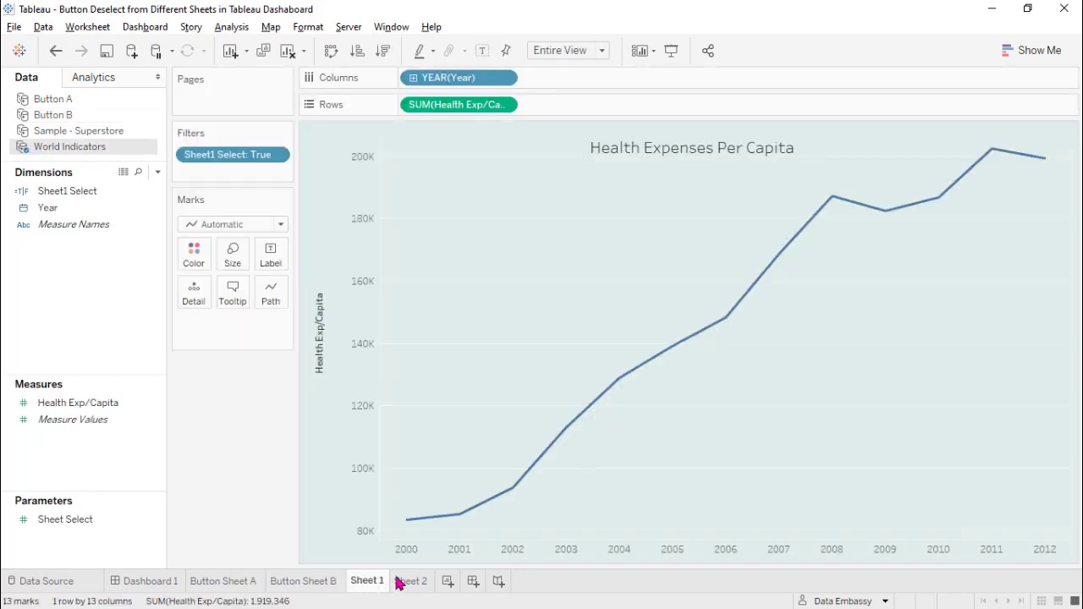
left_click(413, 581)
left_click(368, 581)
left_click(61, 193)
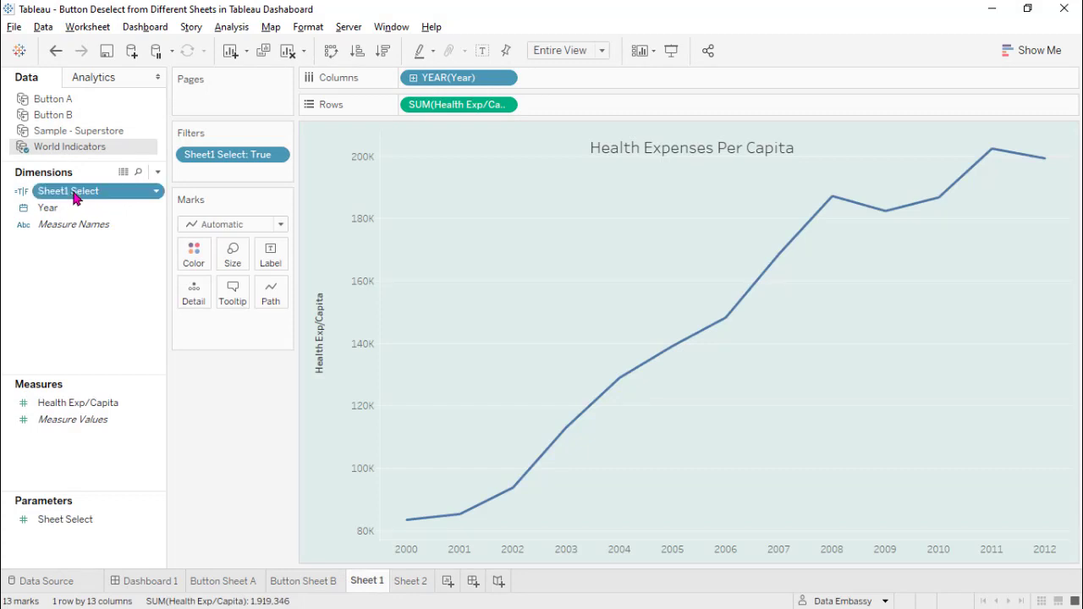
right_click(76, 196)
left_click(121, 286)
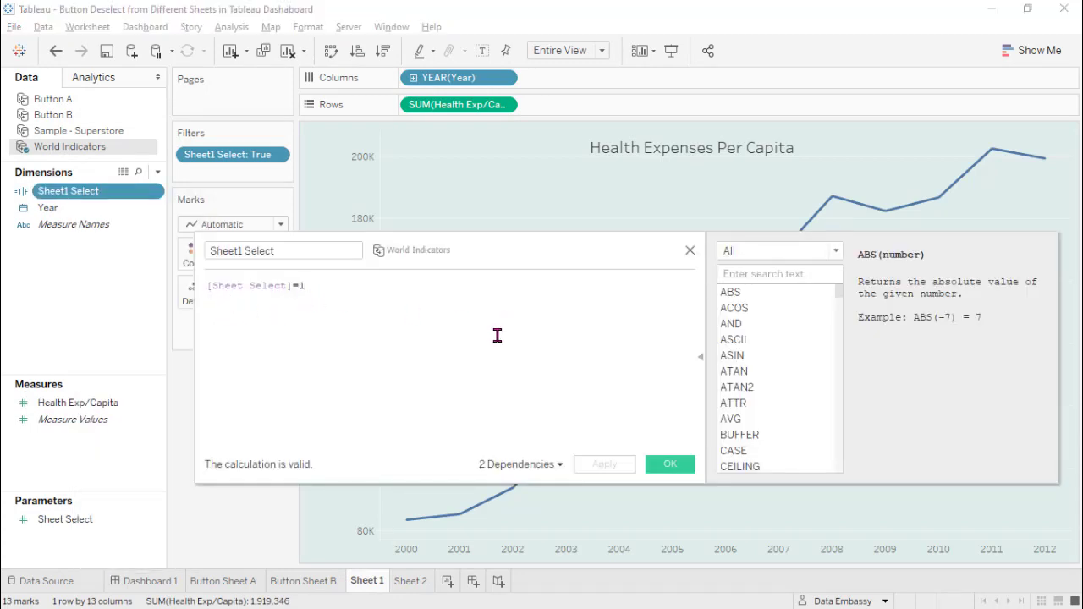
left_click(671, 464)
On Sheet 2, check the Sheet2 Select formula is [Sheet Select]=2 and close it unchanged
left_click(426, 584)
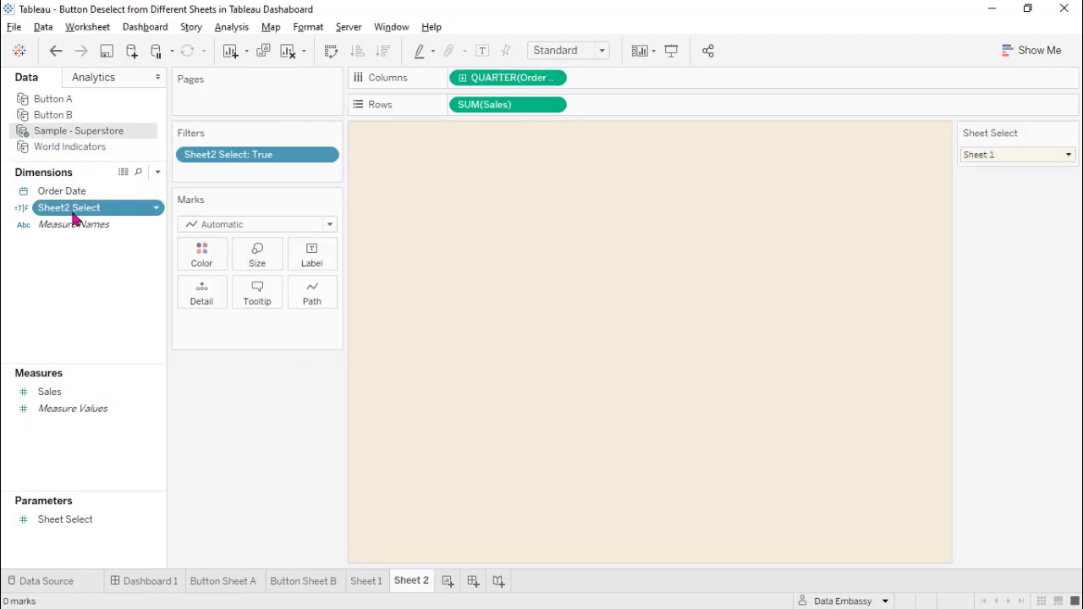
right_click(77, 210)
left_click(119, 309)
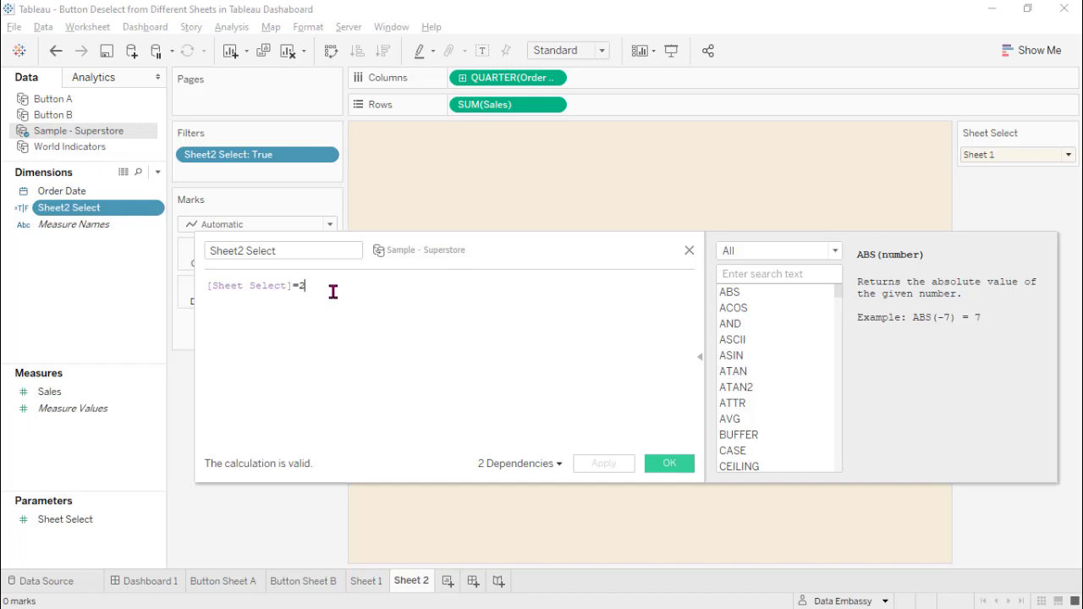
left_click(689, 250)
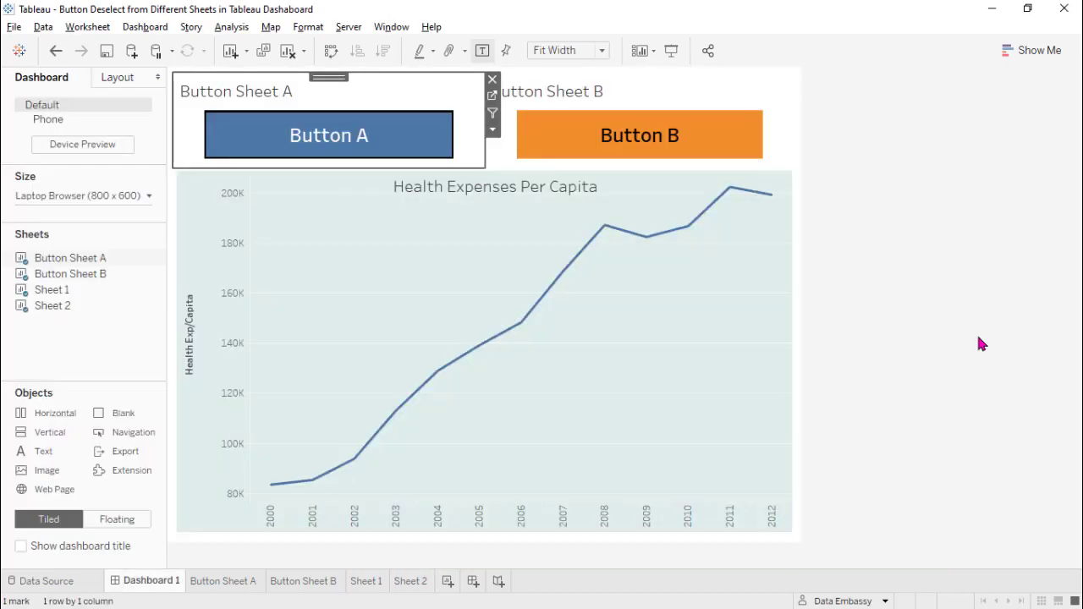
Add a new dashboard filter action with Button Sheet A as its only source sheet
left_click(145, 26)
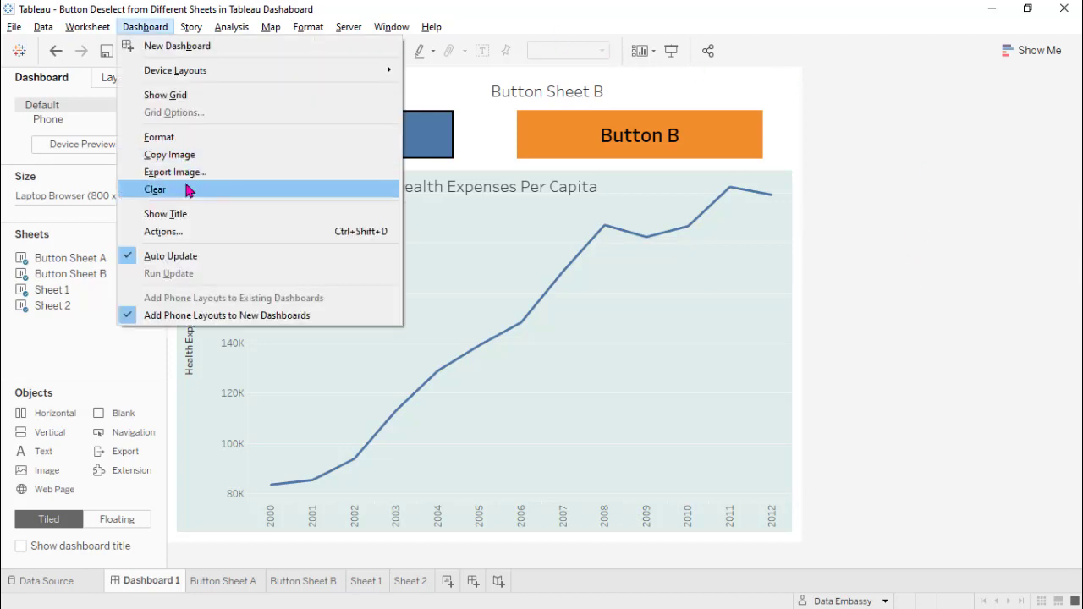
left_click(177, 232)
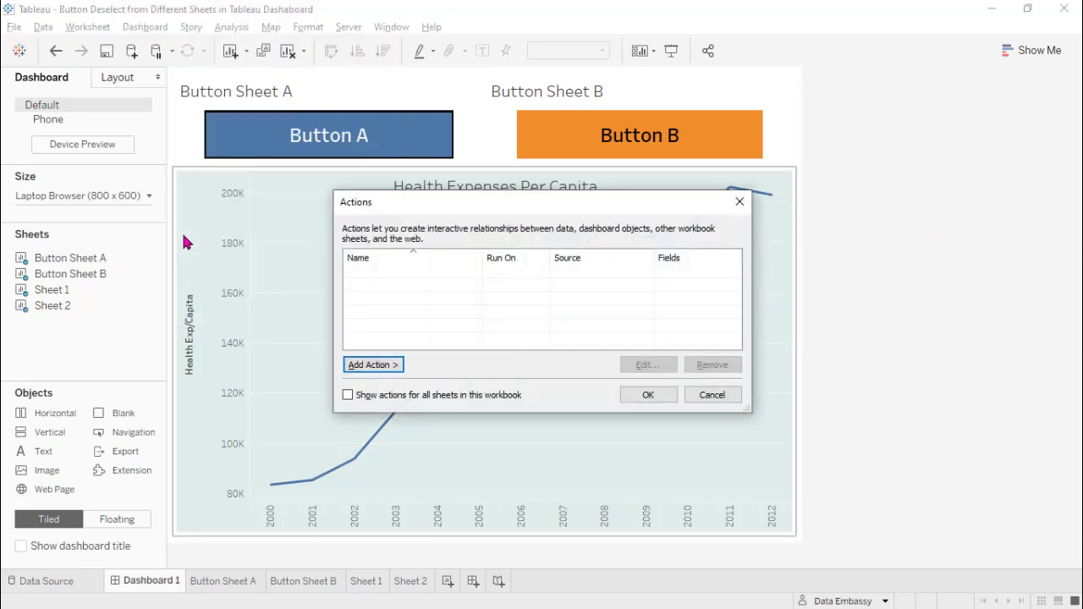
left_click(373, 365)
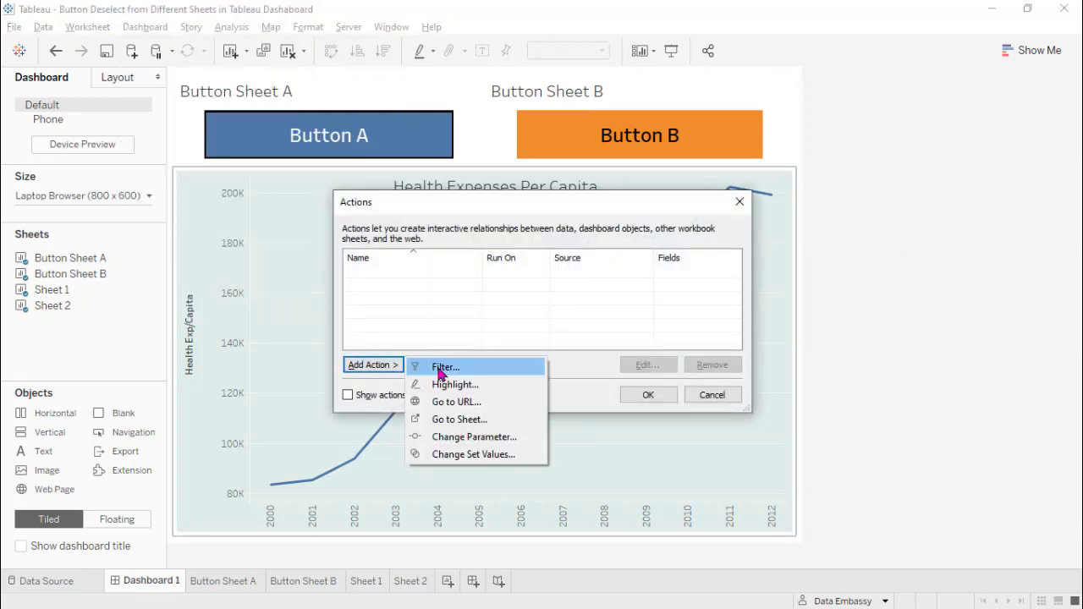
left_click(441, 369)
left_click(365, 148)
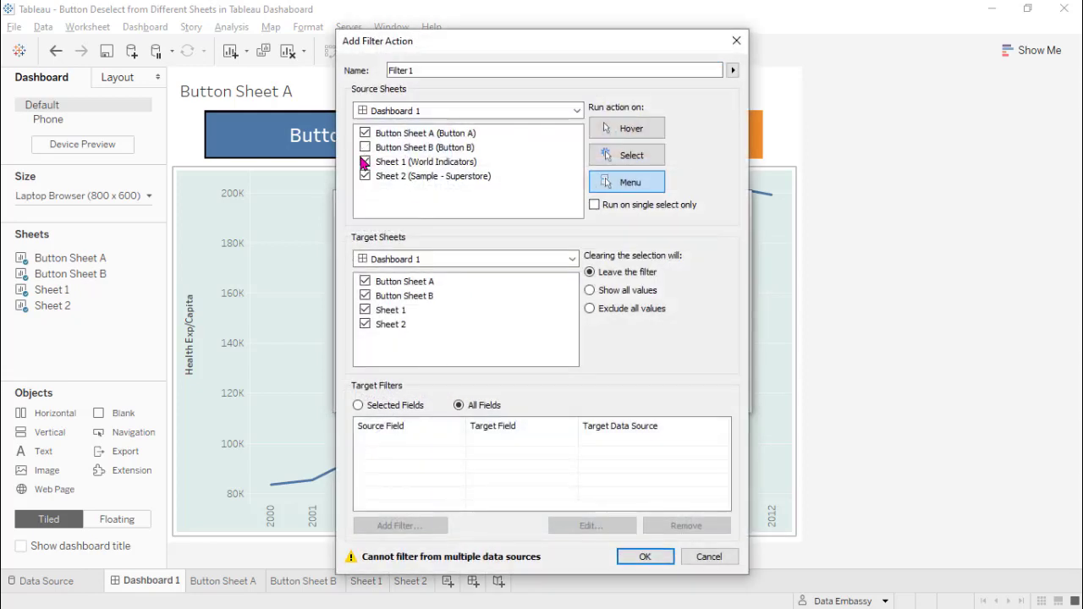
left_click(365, 162)
left_click(364, 176)
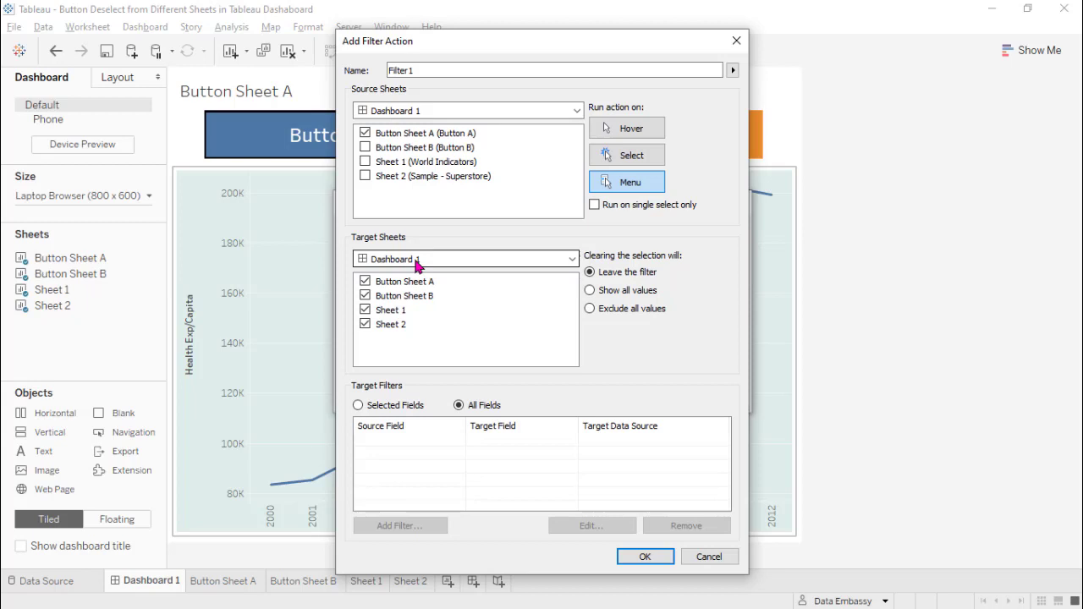
Target Button Sheet B, run on Select, and filter selected fields mapping True to True
left_click(415, 263)
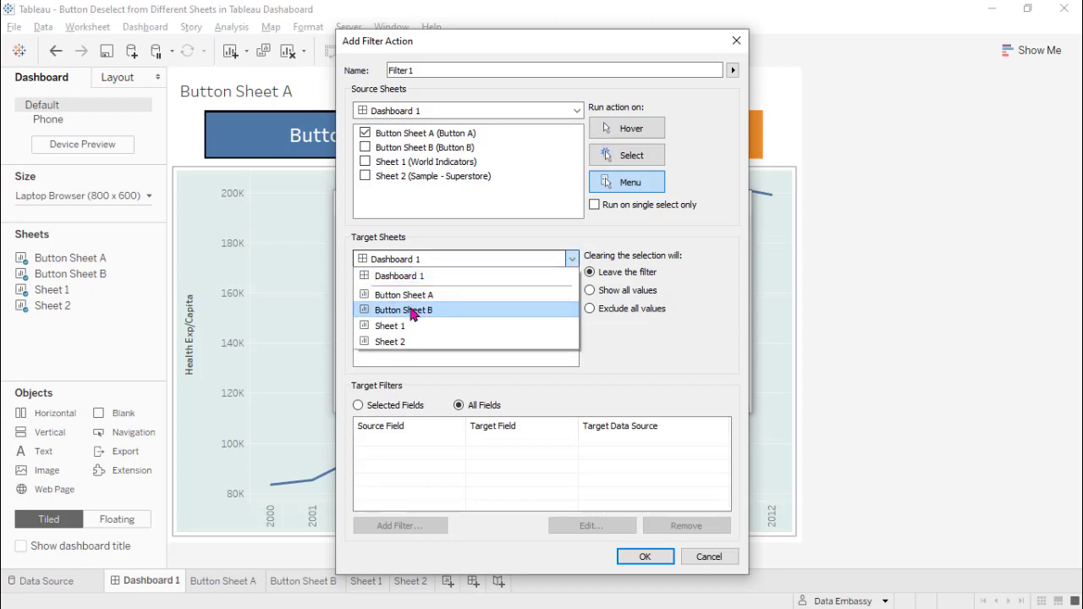
left_click(412, 312)
left_click(633, 155)
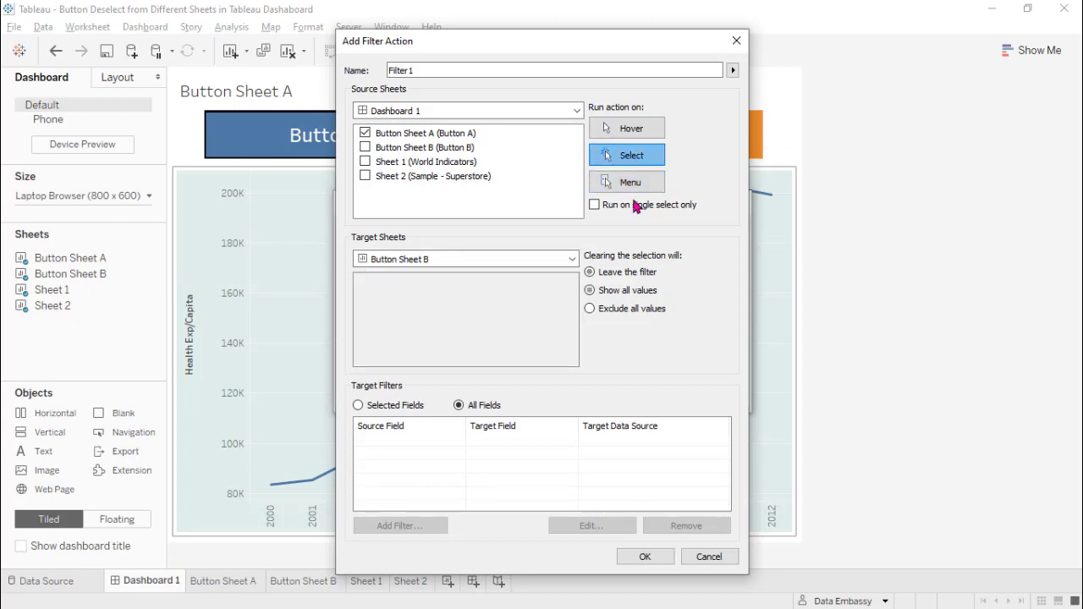
left_click(359, 405)
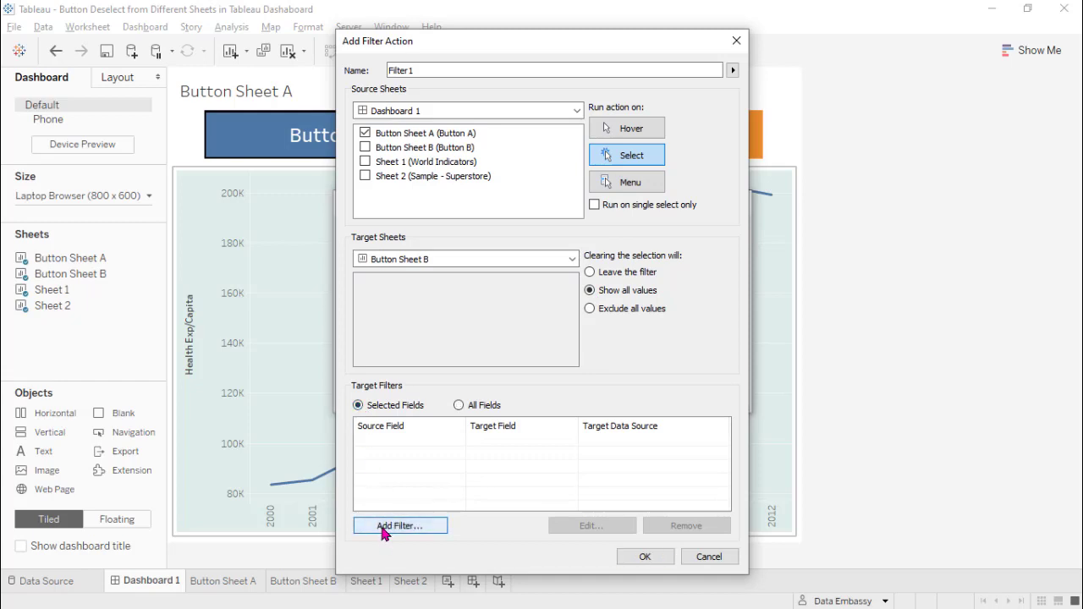
left_click(382, 526)
left_click(483, 281)
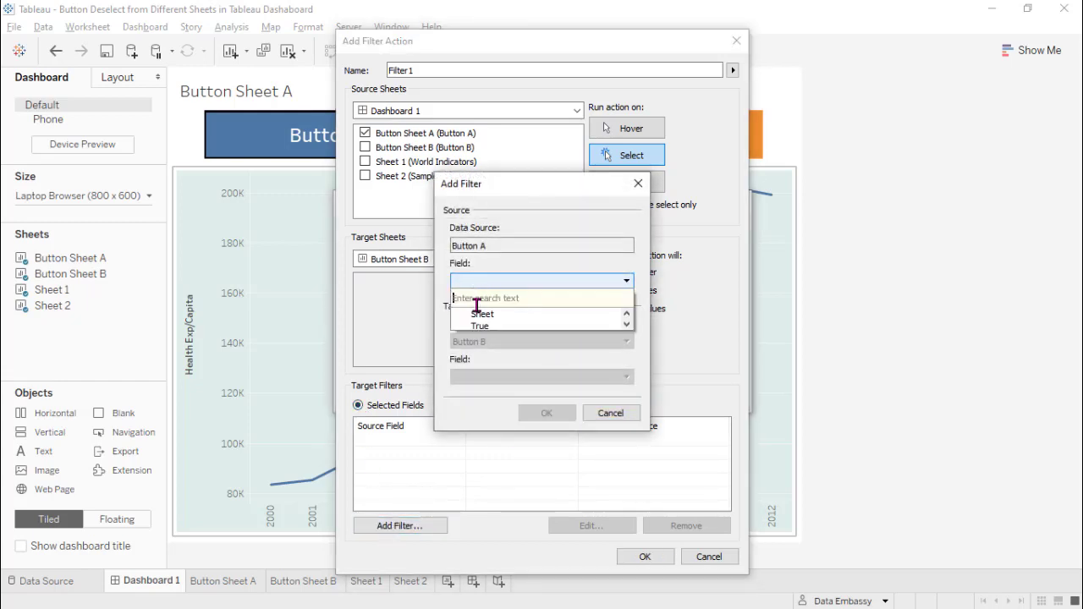
left_click(479, 325)
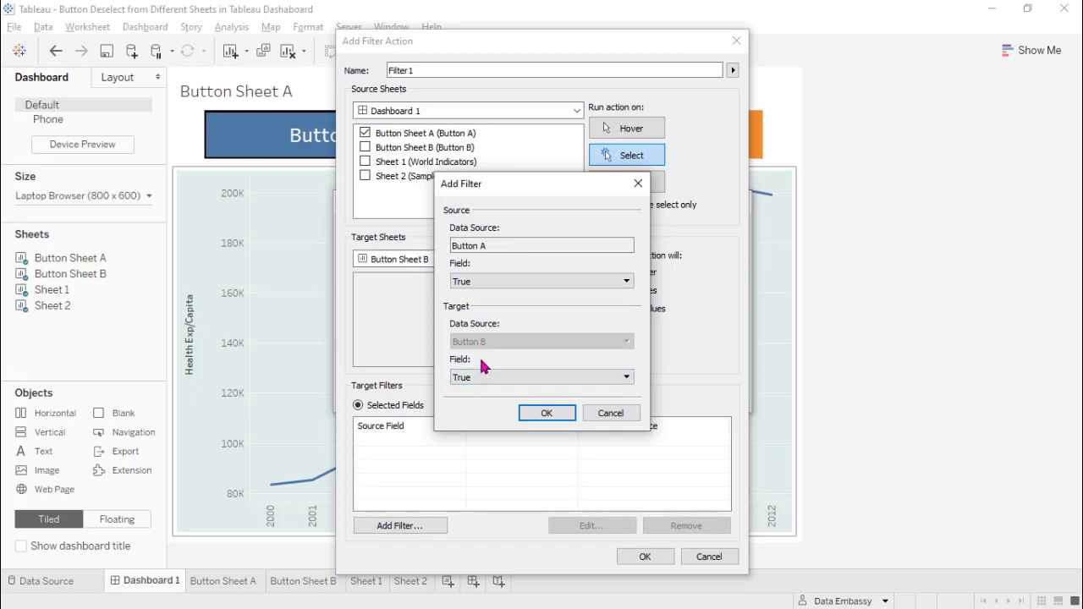
left_click(542, 413)
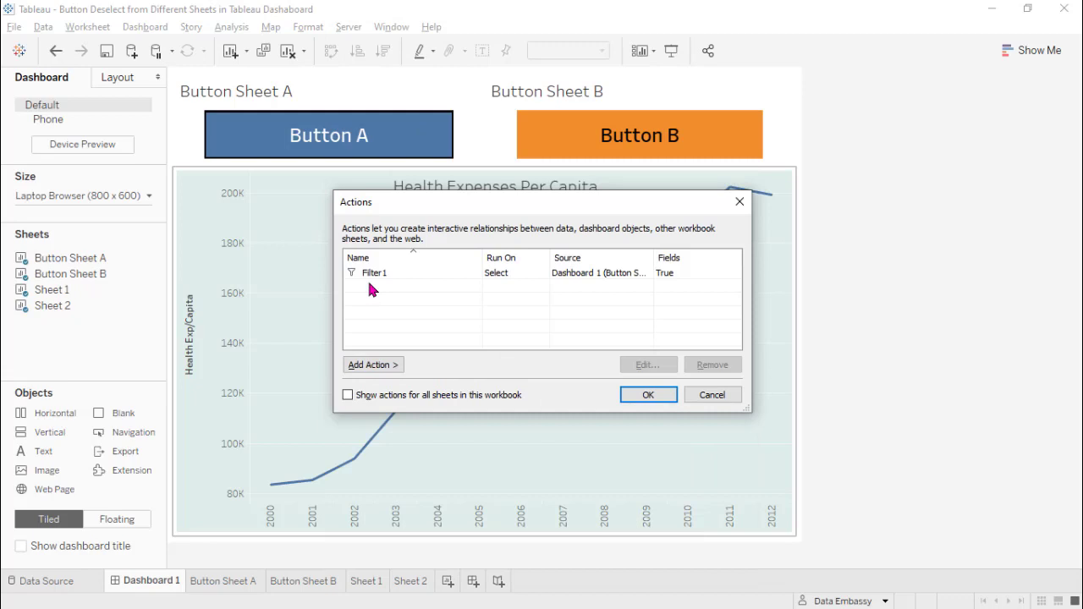
Add a second filter action with Button Sheet B as its only source sheet
left_click(372, 365)
left_click(443, 368)
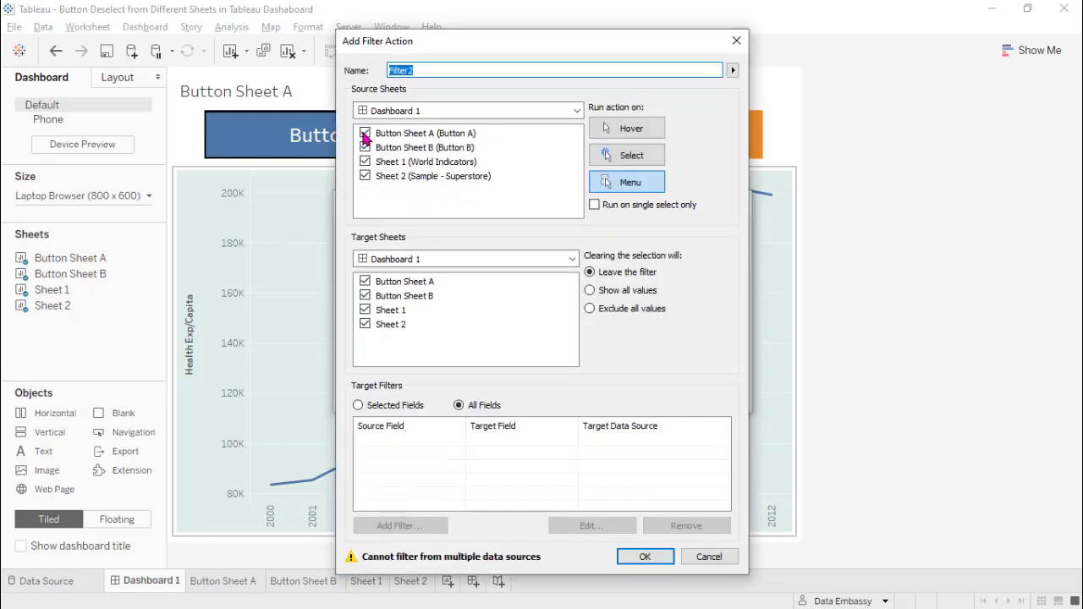
left_click(365, 133)
left_click(365, 162)
left_click(364, 176)
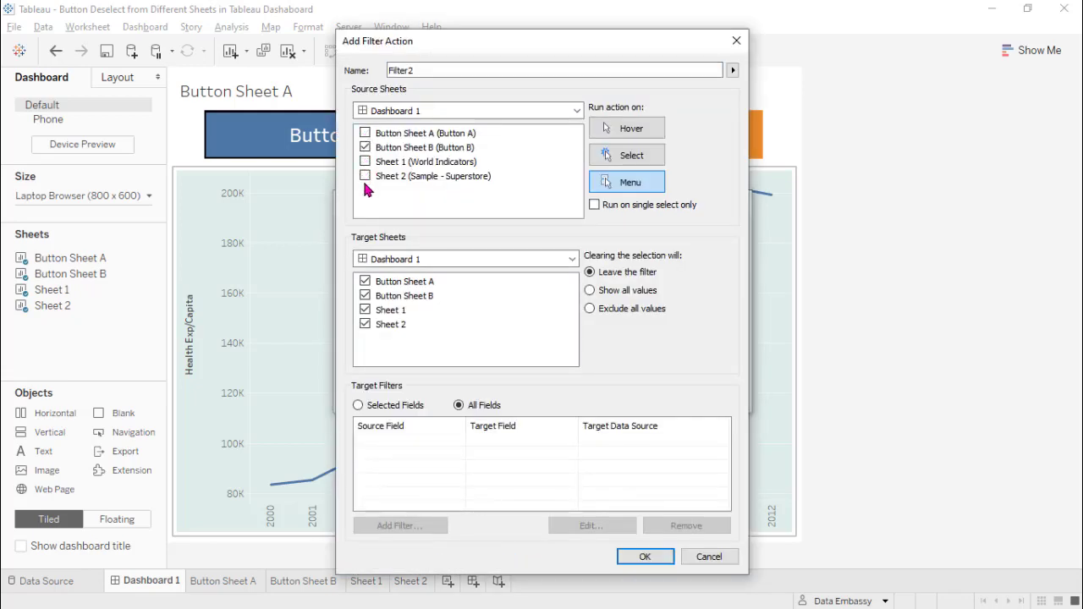
Target Button Sheet A on Select, show all values, map True to True, and save as Filter2
left_click(423, 259)
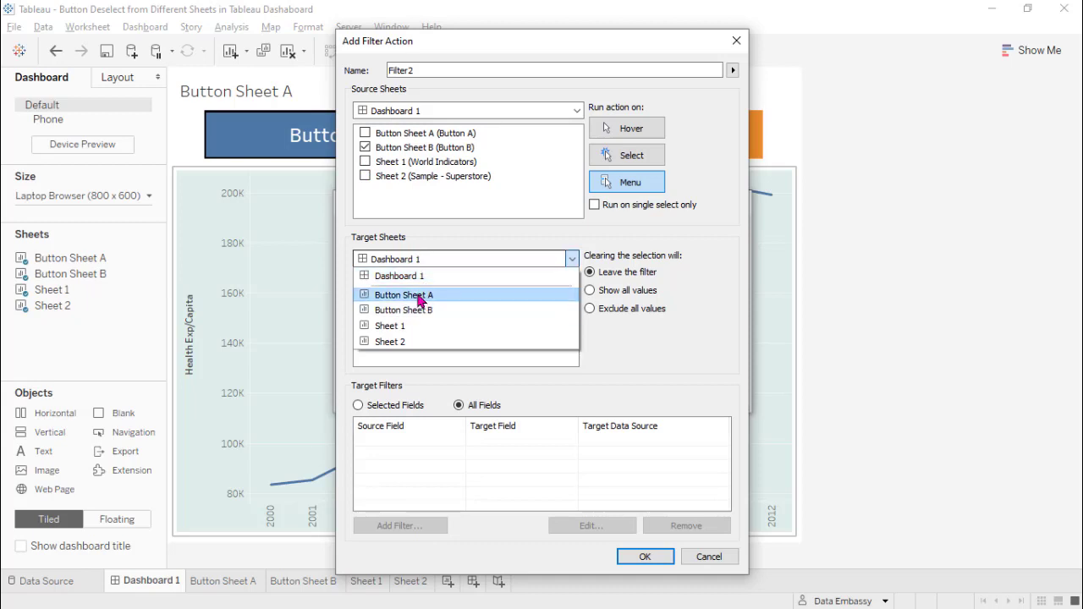
left_click(421, 296)
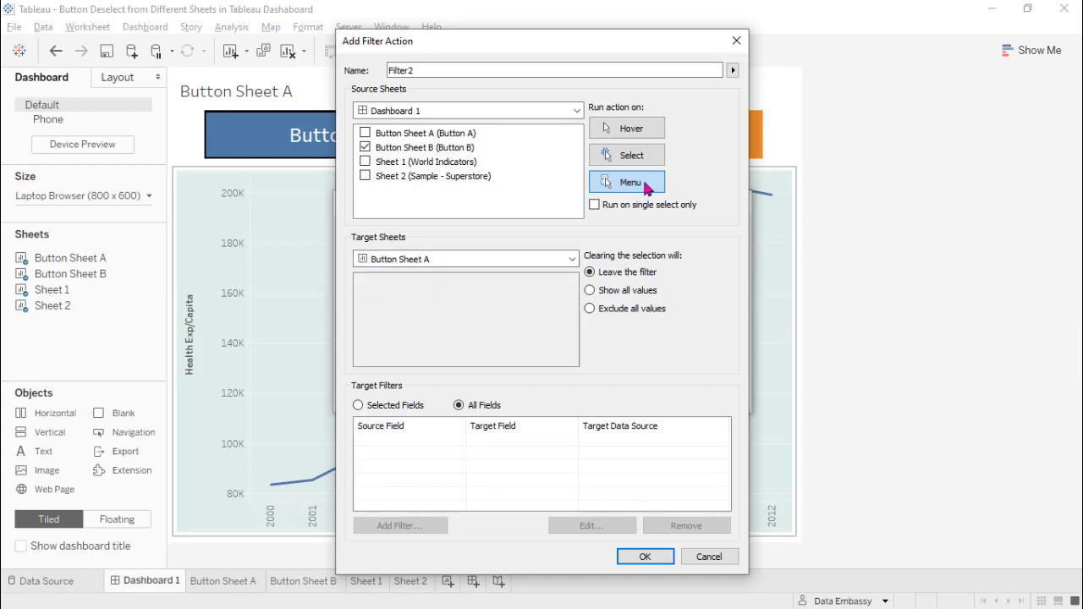
left_click(628, 154)
left_click(626, 291)
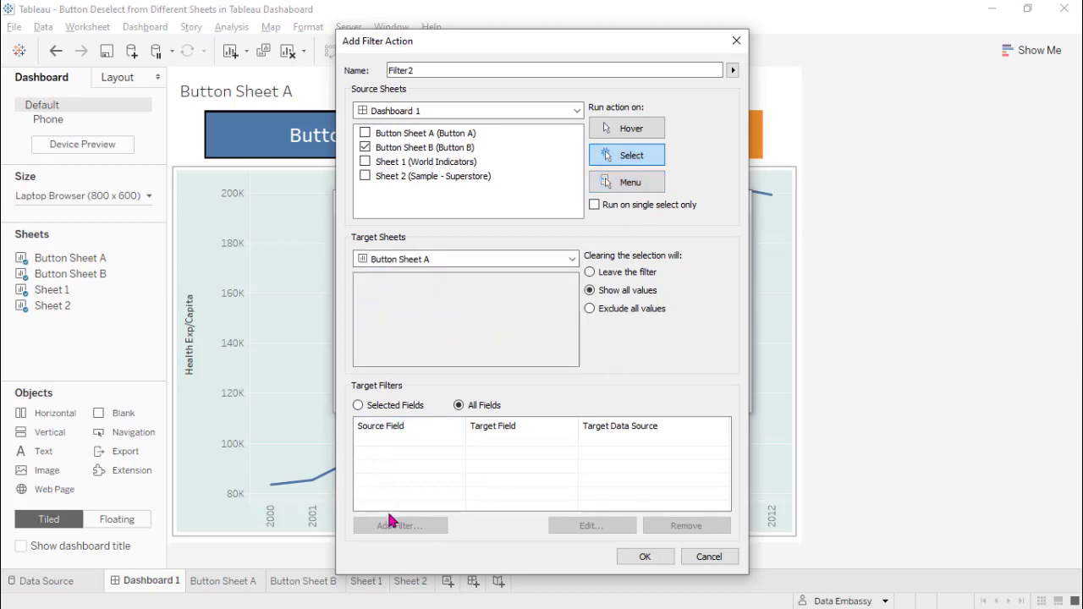
left_click(358, 405)
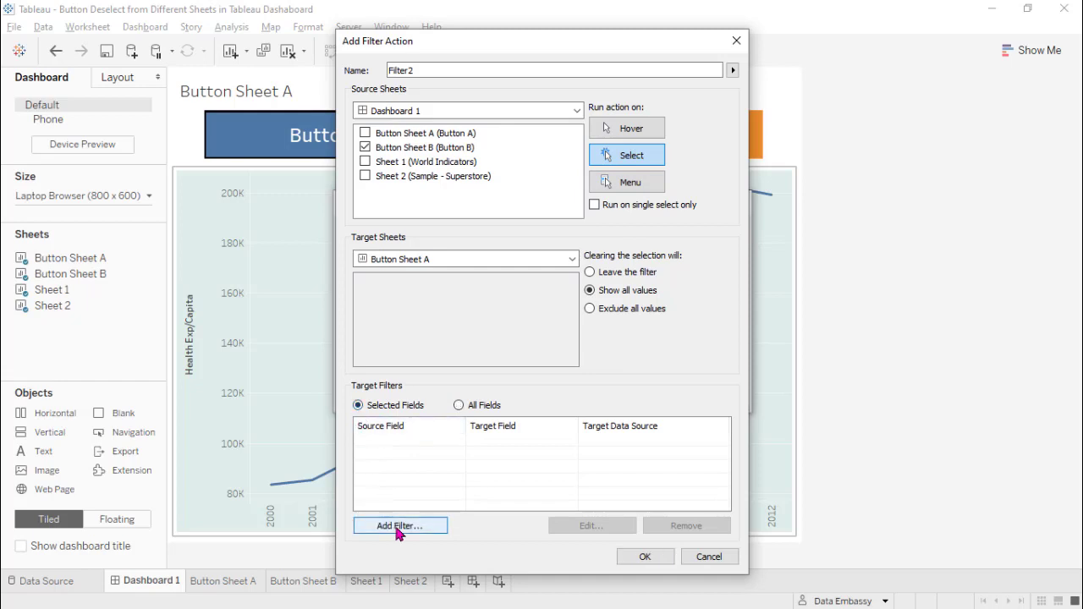
left_click(398, 526)
left_click(486, 280)
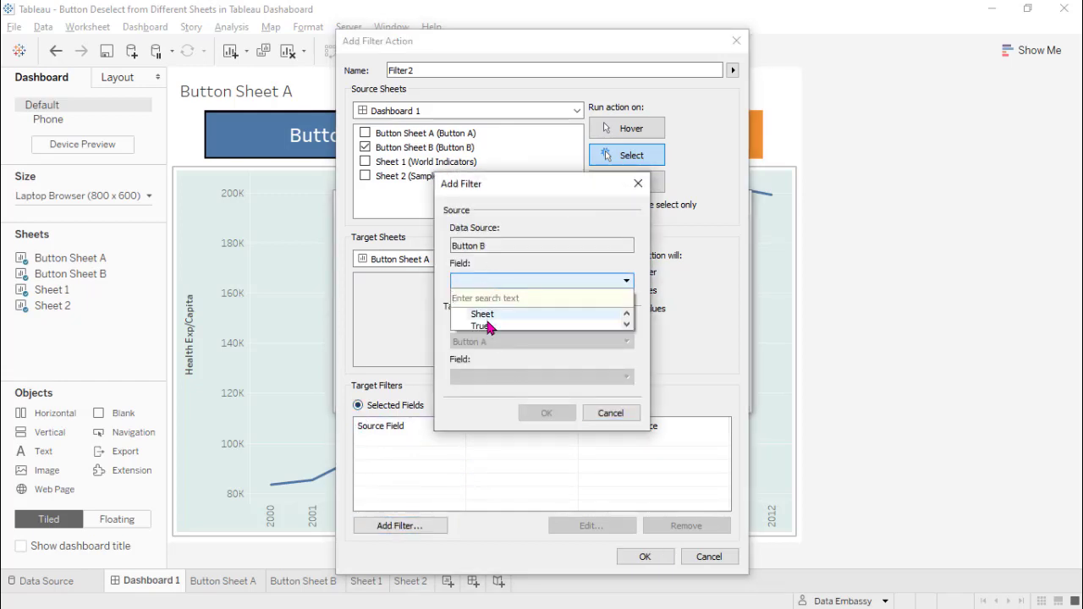
left_click(489, 327)
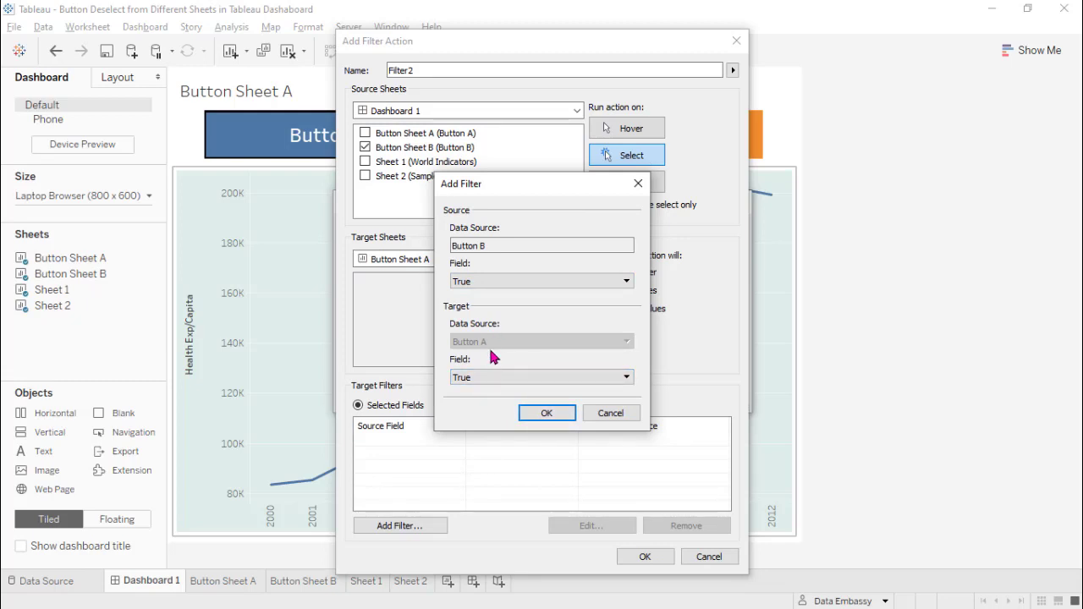
left_click(547, 413)
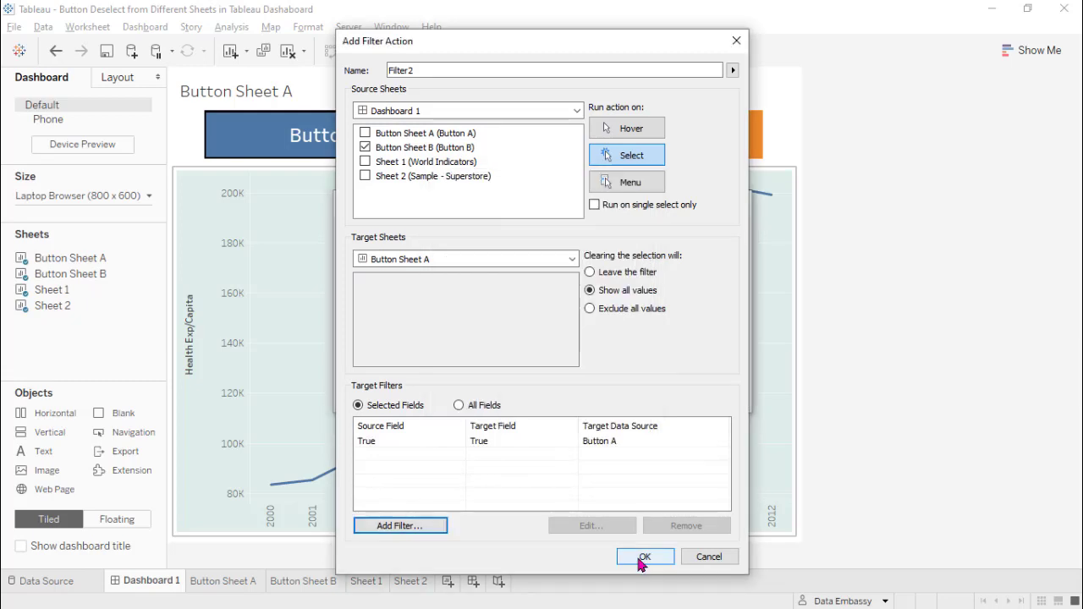
left_click(643, 556)
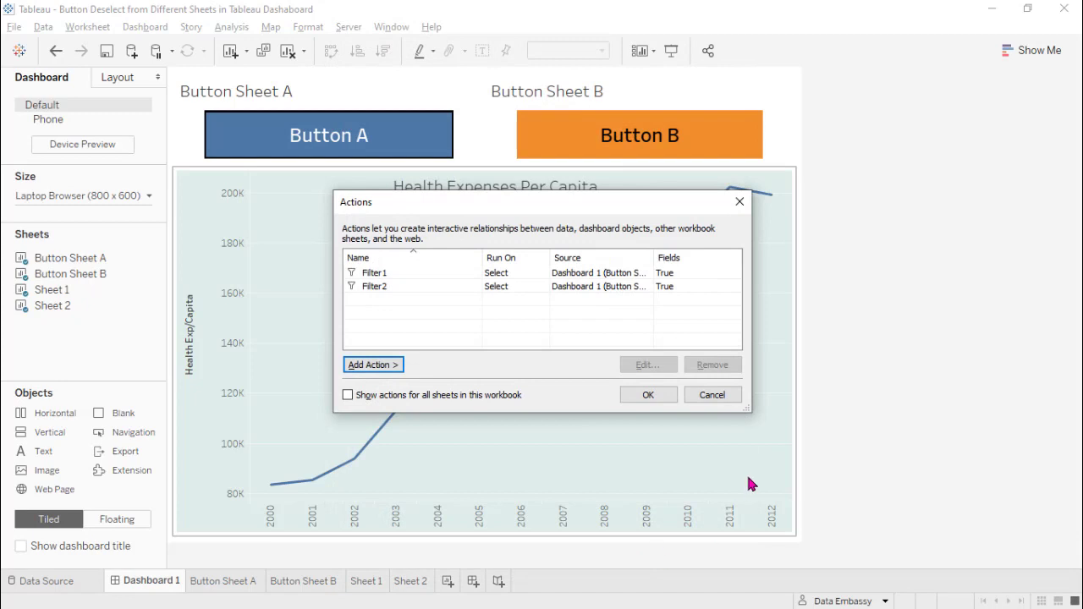
Close the Actions dialog and select the Button Sheet B and Button Sheet A zones
left_click(649, 395)
left_click(611, 154)
left_click(602, 139)
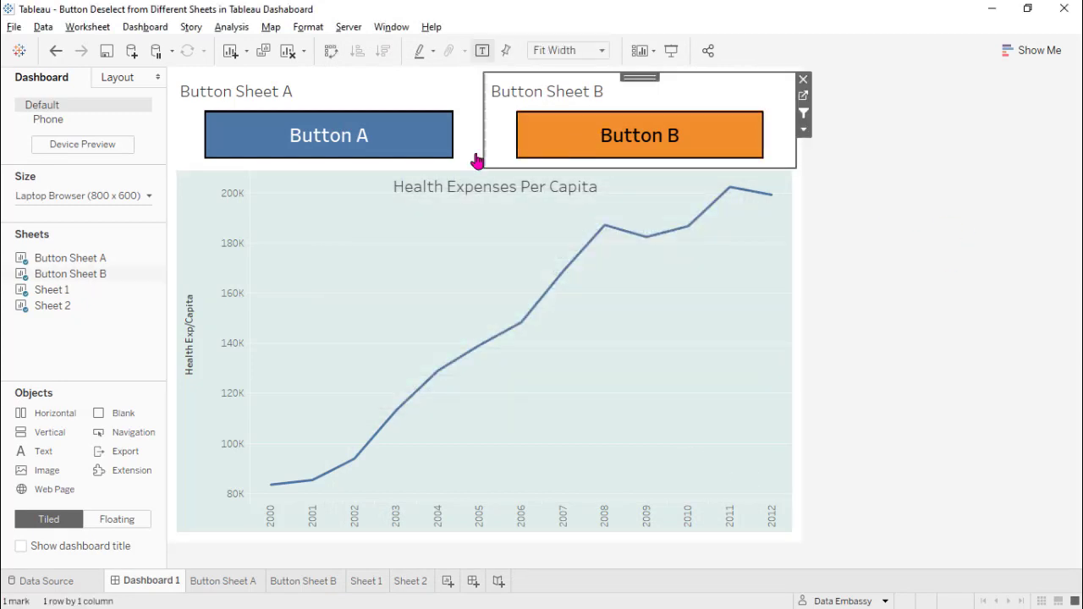
left_click(336, 145)
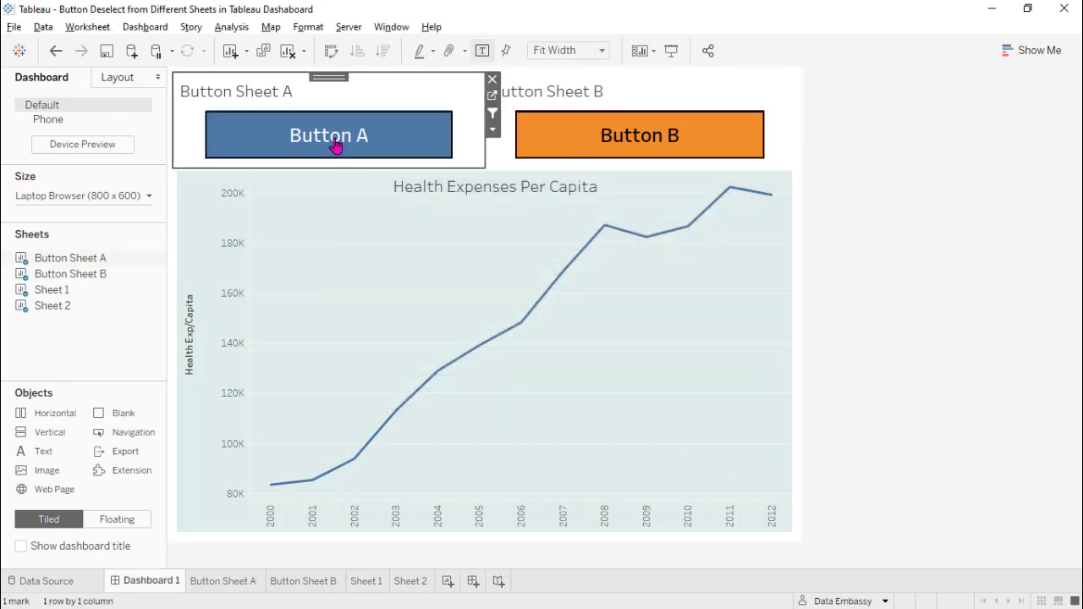
left_click(595, 140)
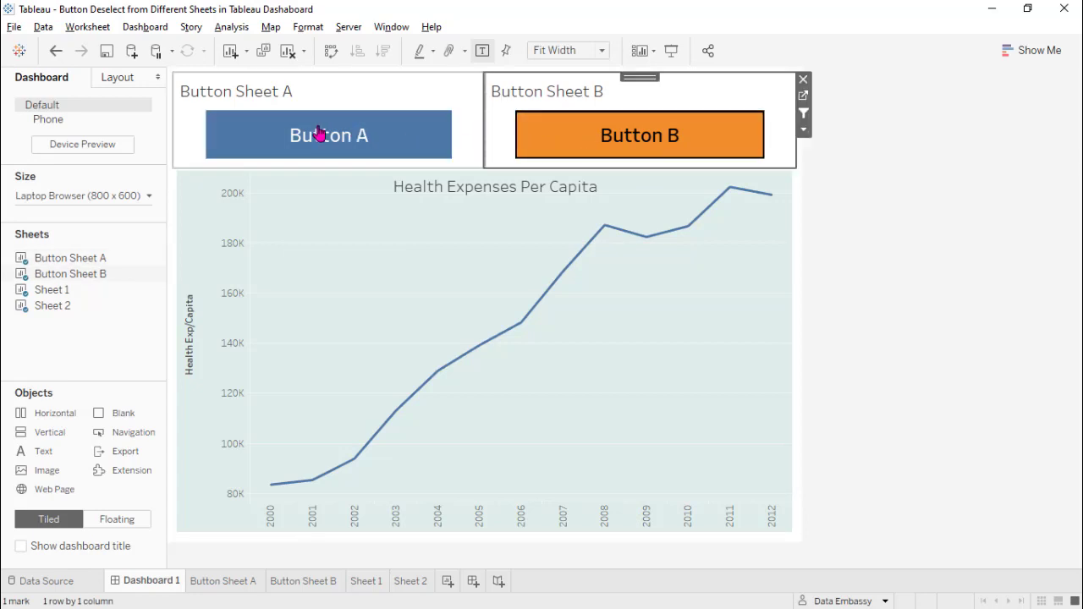
left_click(145, 26)
Add a Change Parameter action with Button Sheet A as its only source sheet
left_click(174, 232)
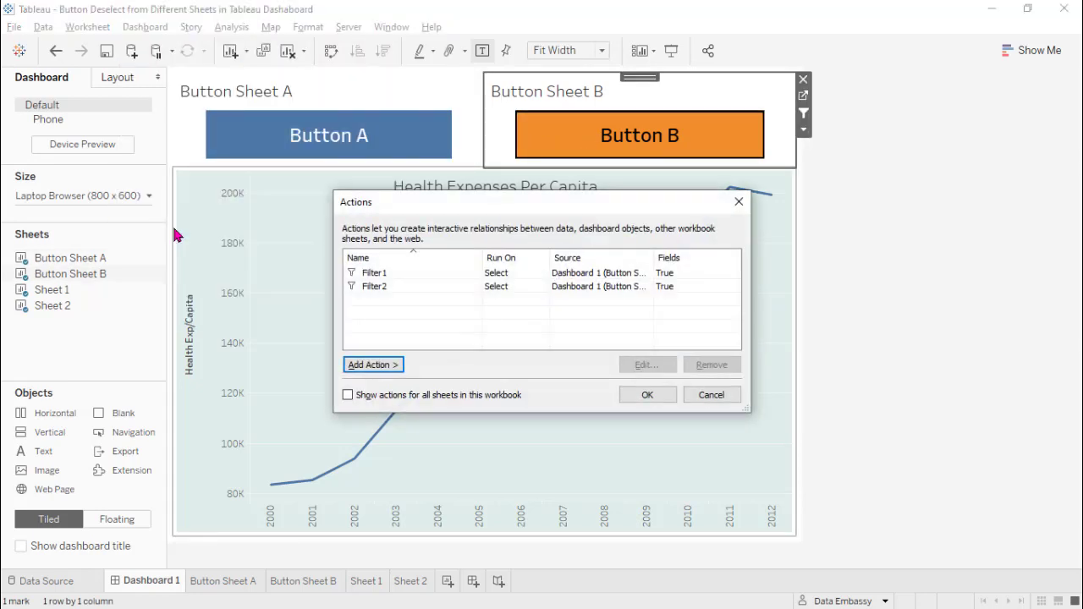
left_click(373, 365)
left_click(461, 438)
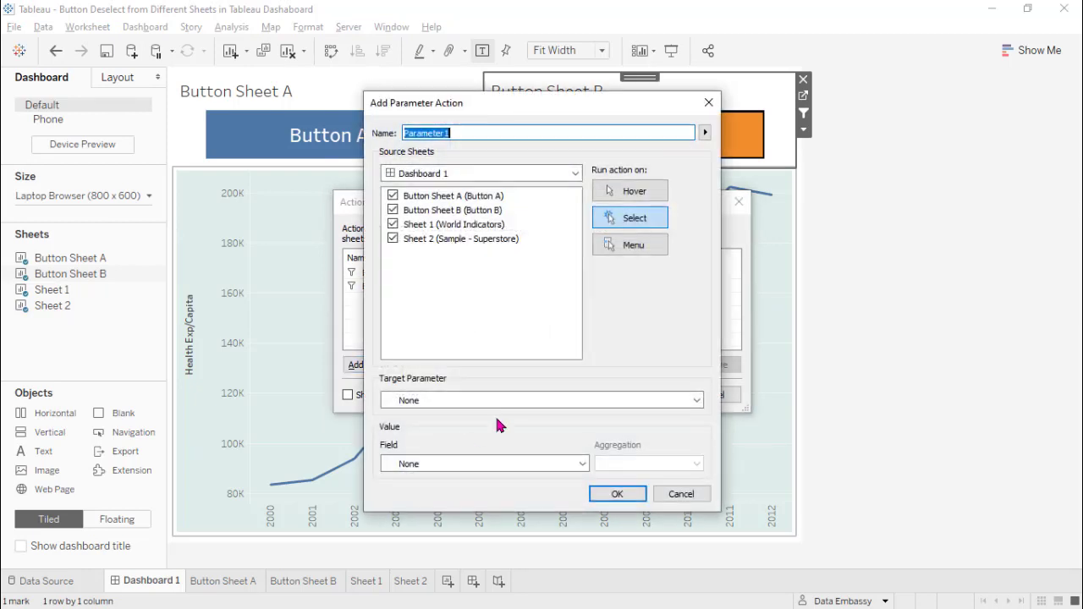
left_click(393, 197)
left_click(393, 210)
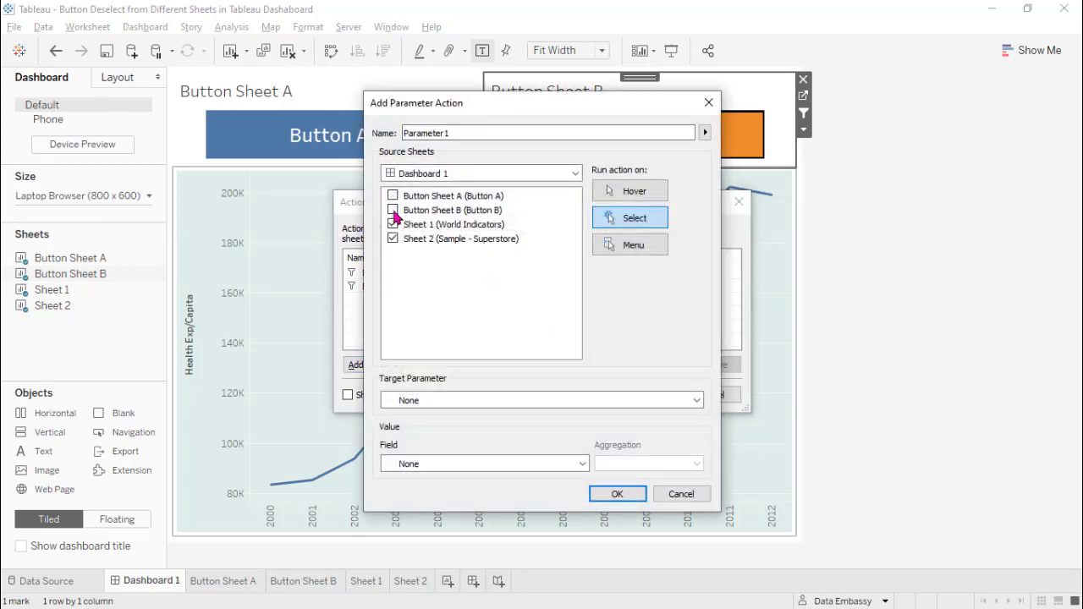
left_click(393, 238)
left_click(393, 196)
left_click(393, 224)
left_click(393, 238)
Set it to change Sheet Select from the Sheet (Button A) field and save Parameter 1
left_click(427, 401)
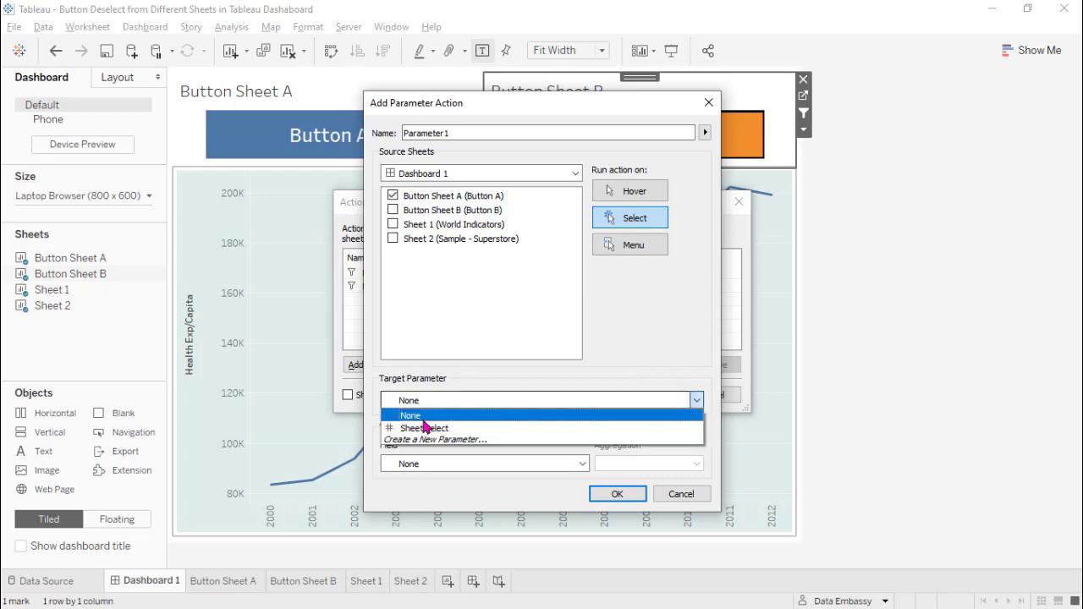
left_click(428, 425)
left_click(420, 466)
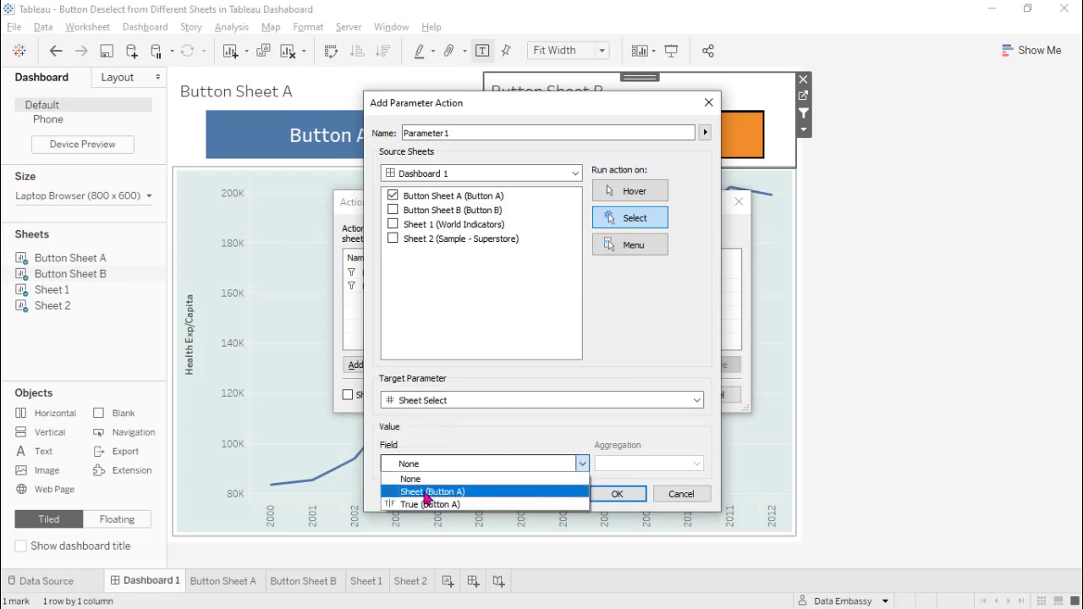
left_click(427, 491)
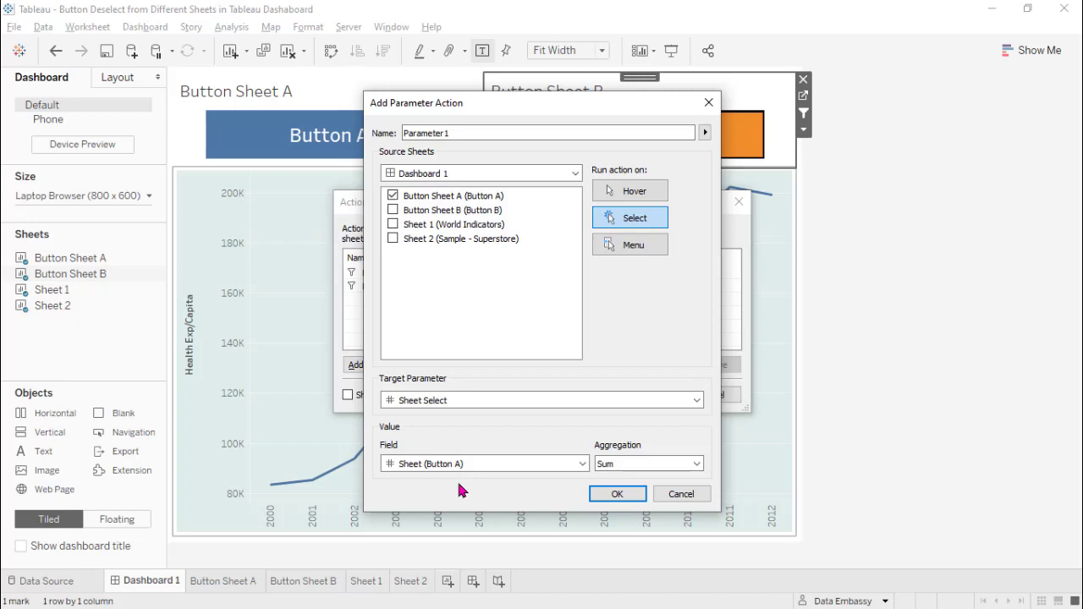
left_click(616, 493)
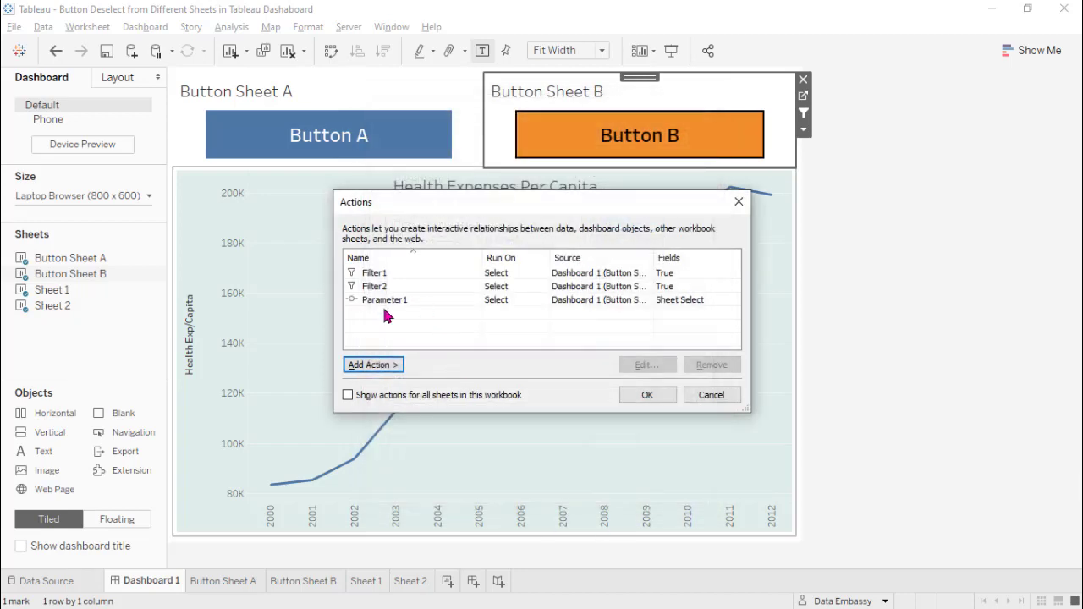
left_click(369, 381)
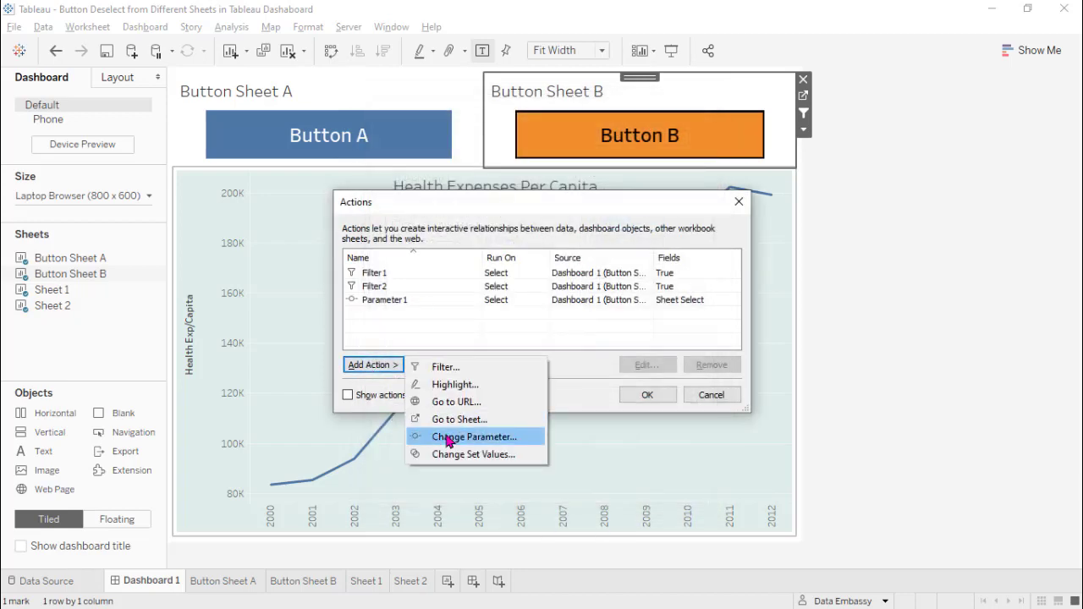
Create Parameter2: source Button Sheet B only, setting Sheet Select from Sheet (Button B)
left_click(449, 436)
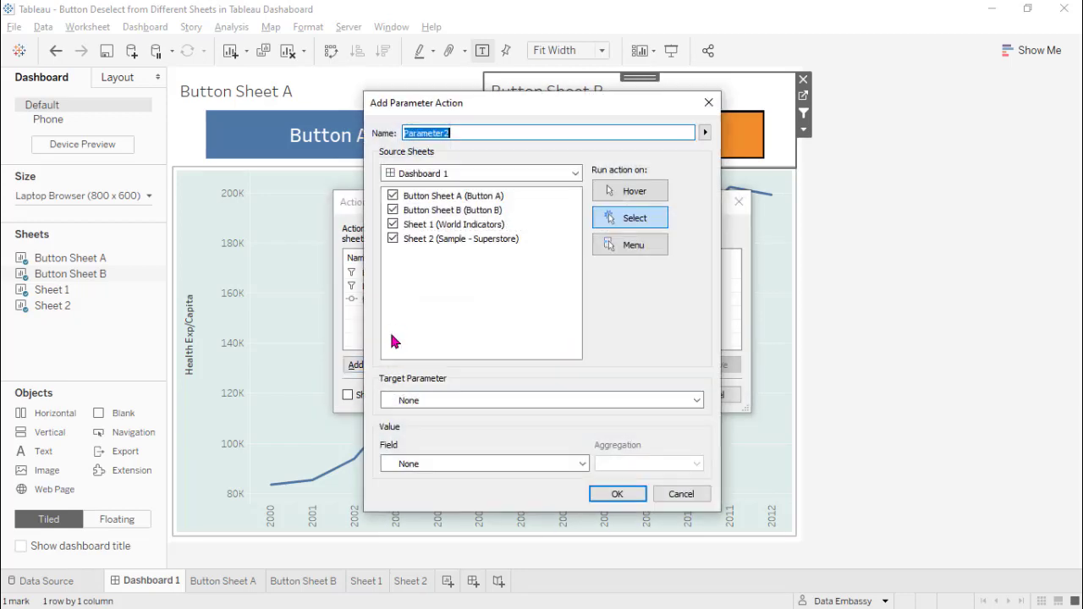
left_click(393, 195)
left_click(393, 224)
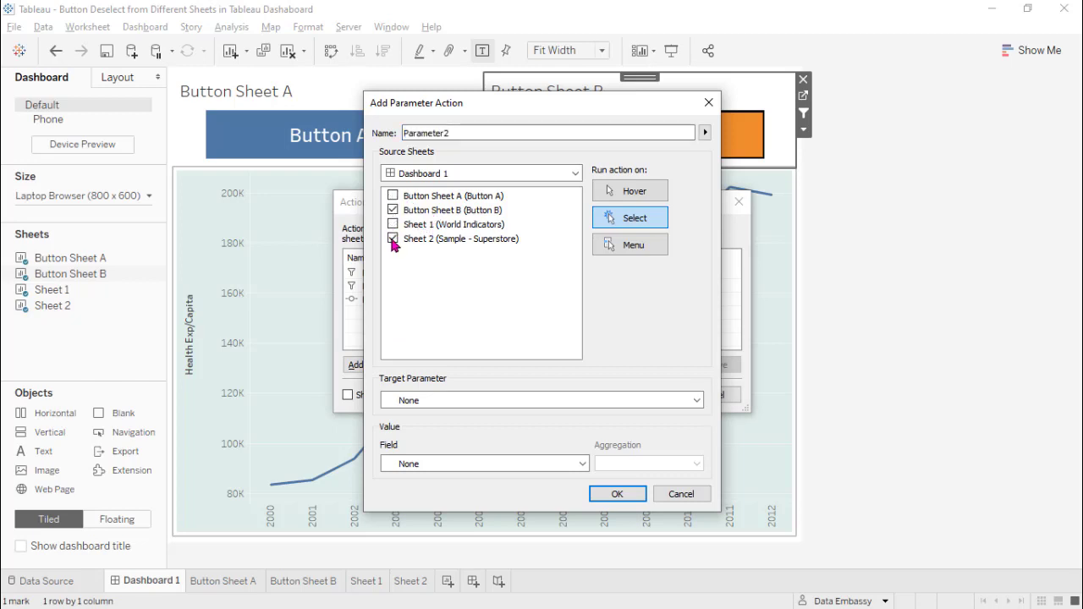
left_click(393, 239)
left_click(443, 403)
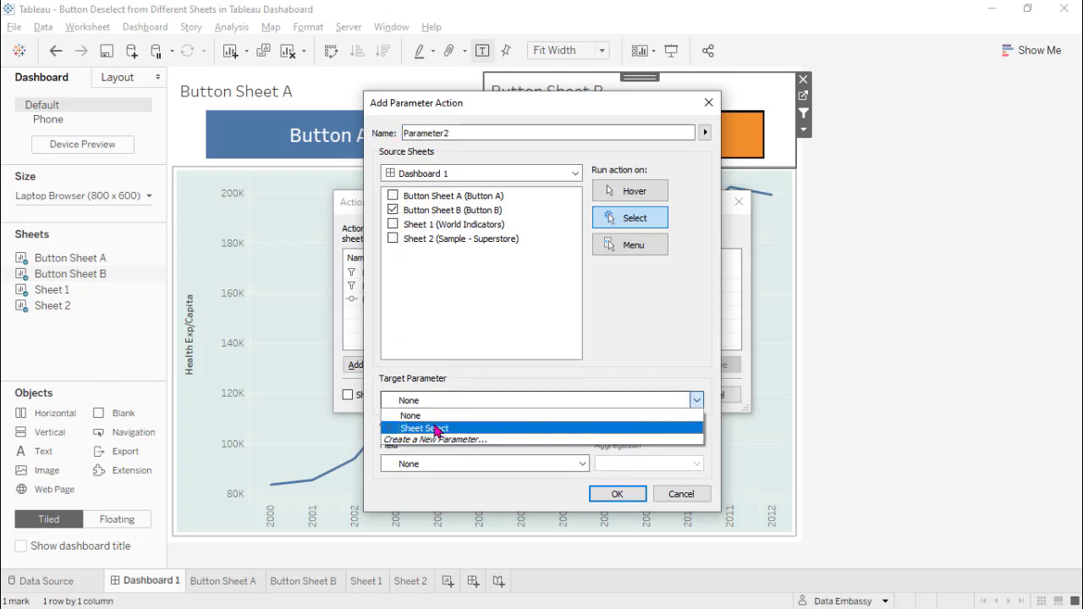
left_click(436, 429)
left_click(440, 464)
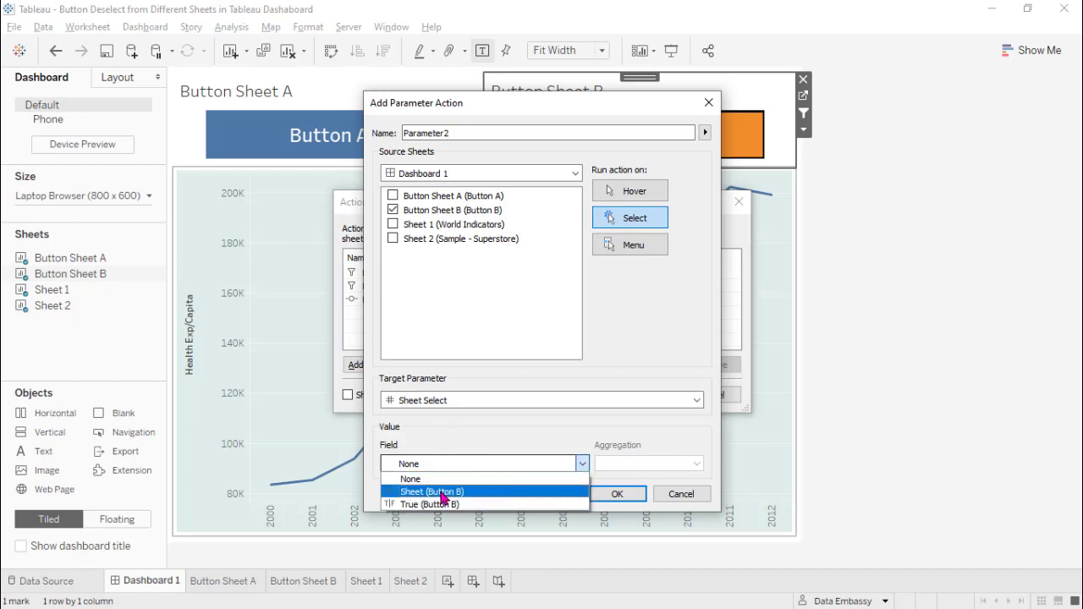
left_click(442, 498)
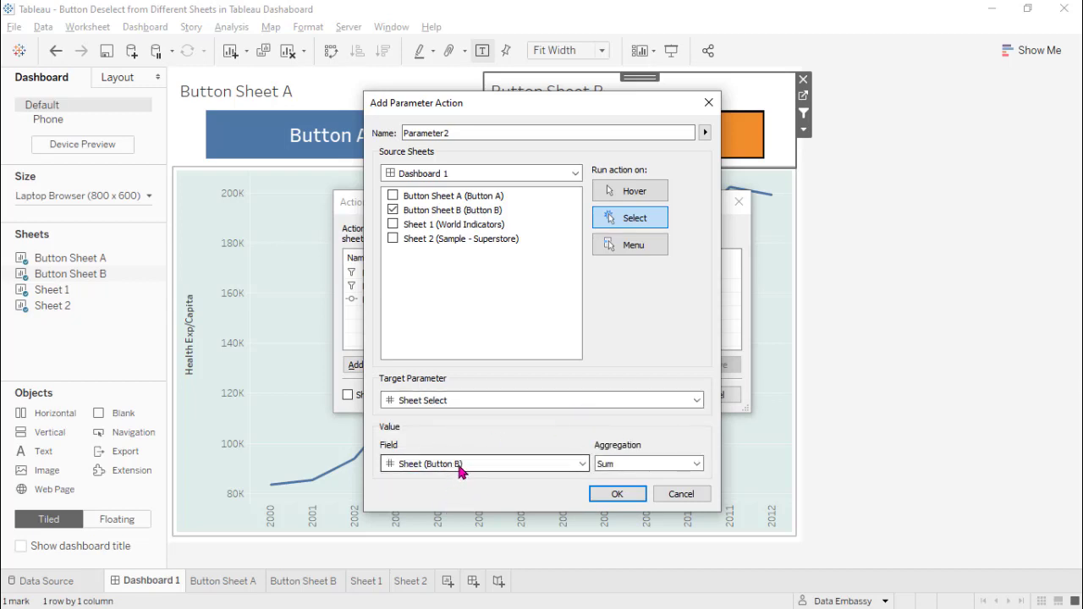
left_click(617, 495)
left_click(646, 395)
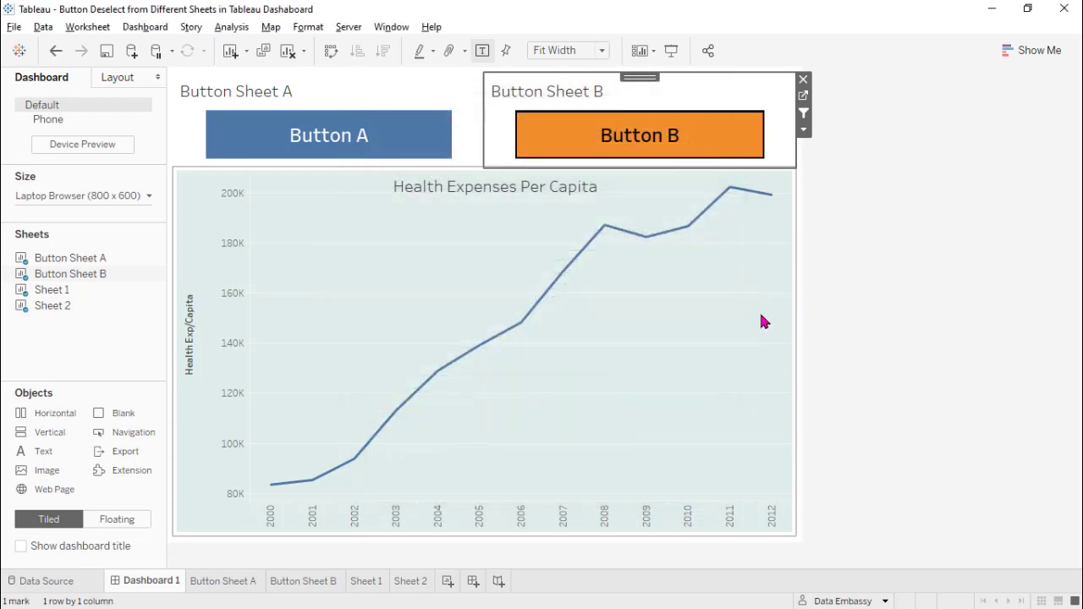
left_click(696, 145)
left_click(329, 133)
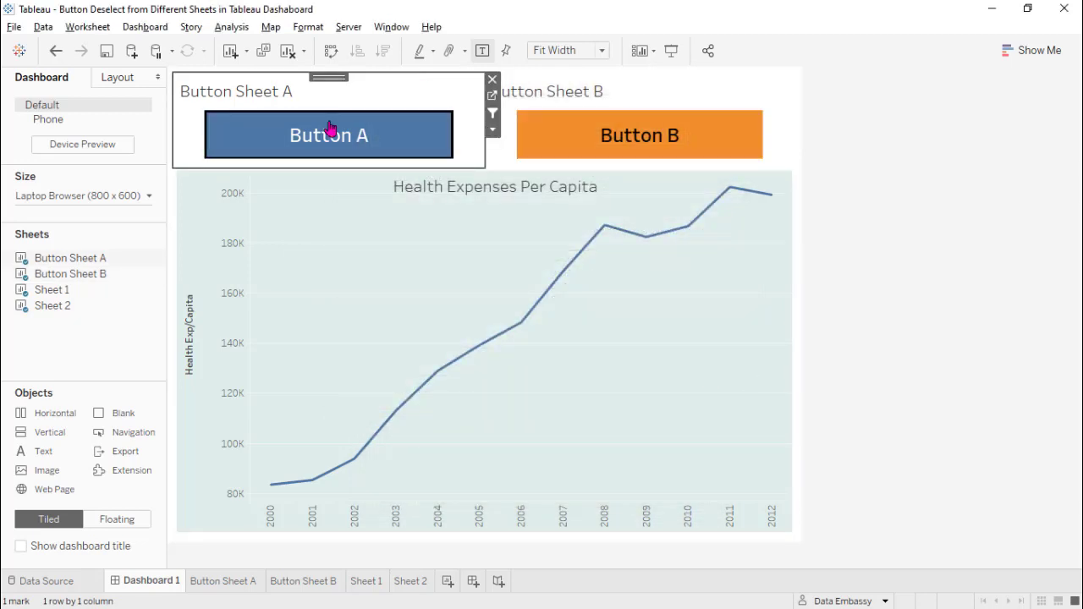
left_click(668, 150)
left_click(639, 140)
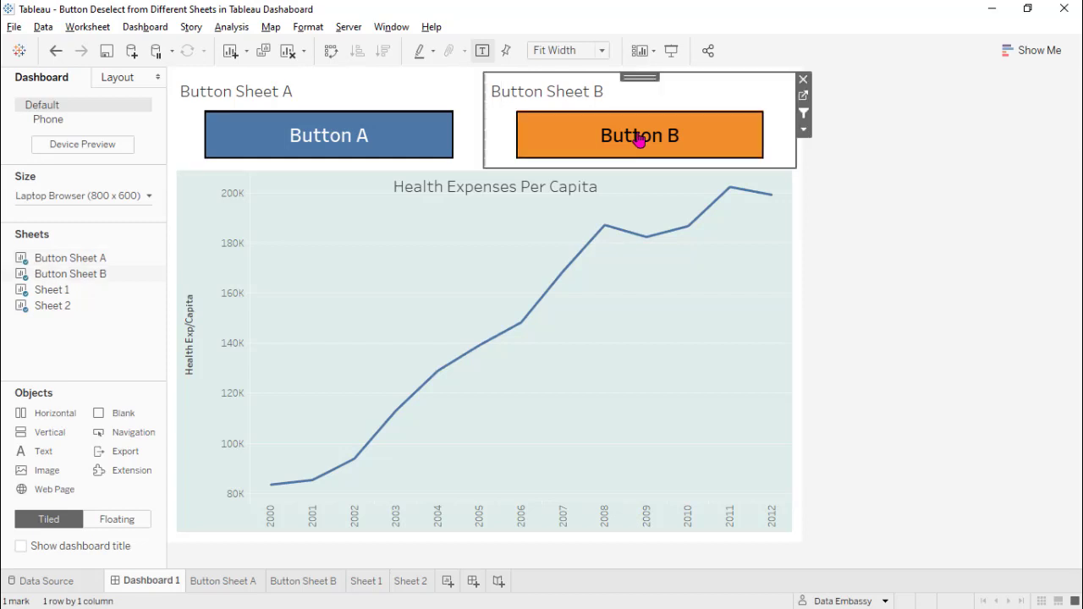
left_click(394, 133)
left_click(354, 139)
left_click(688, 157)
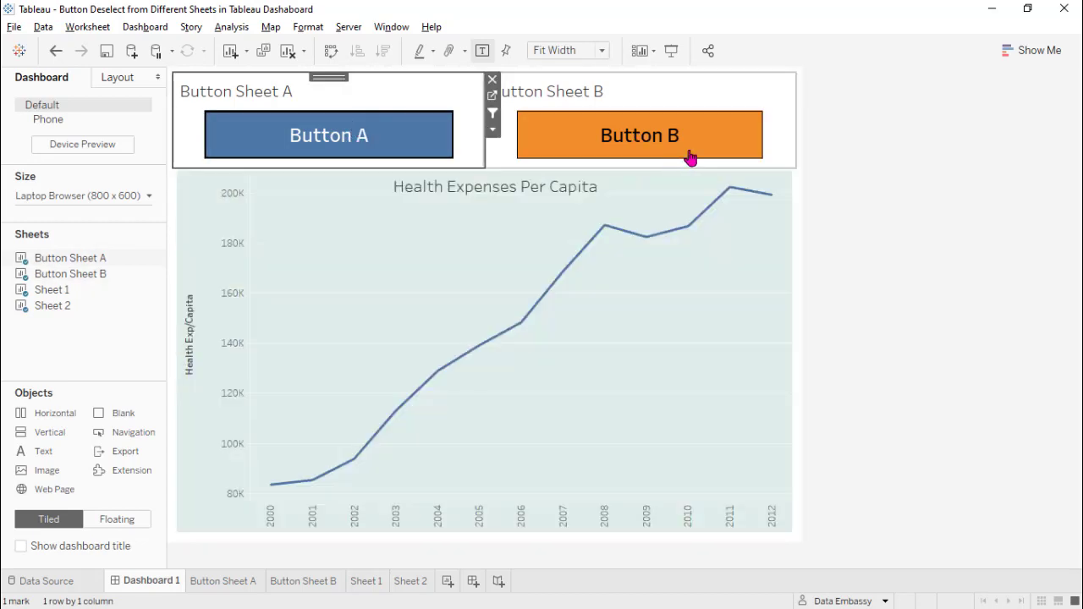
left_click(660, 144)
left_click(660, 144)
left_click(374, 127)
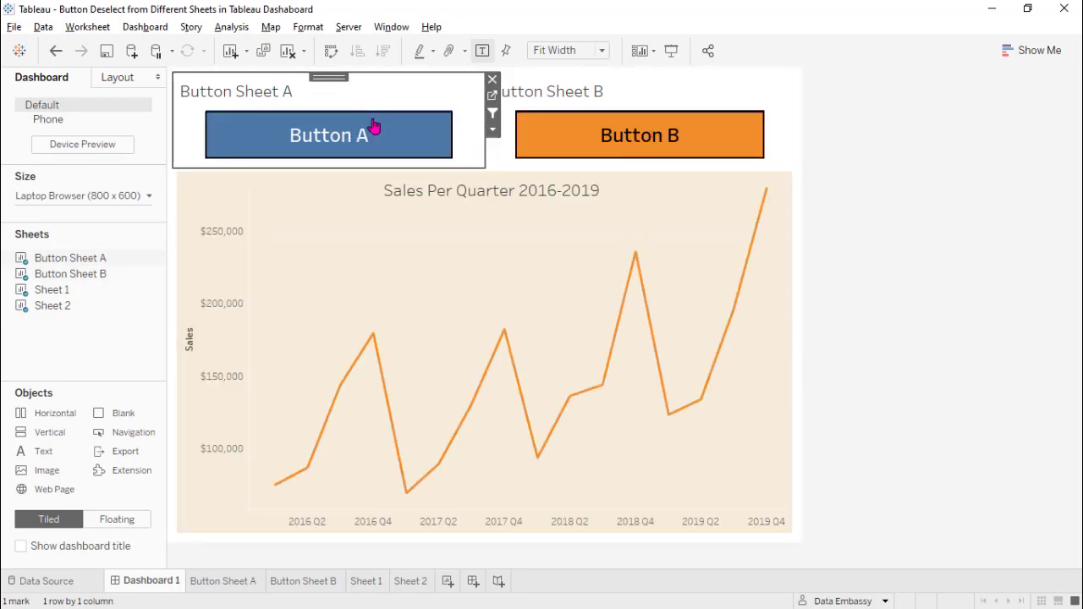
left_click(376, 131)
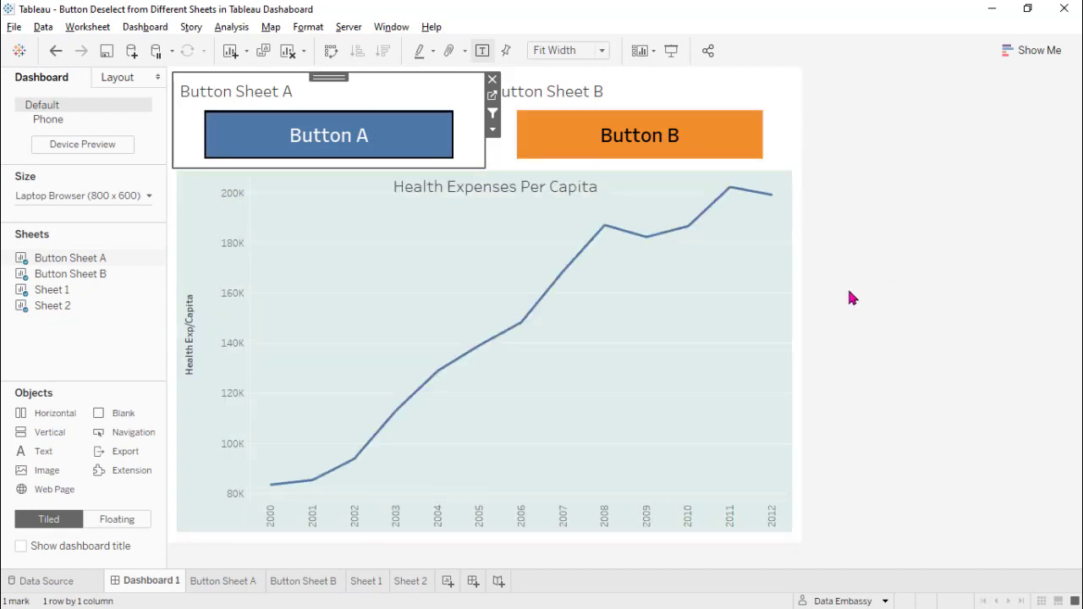